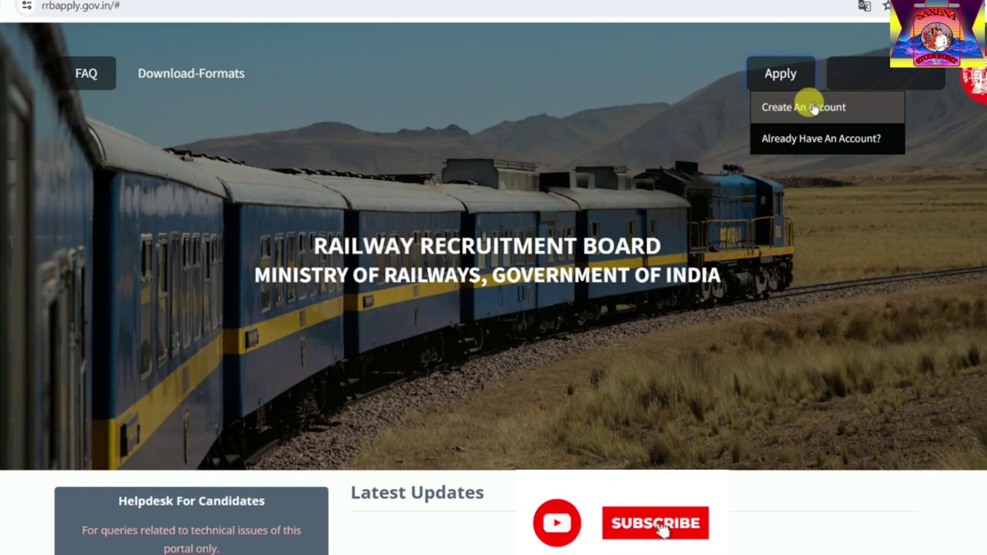
{"action": "left_click", "coordinate": [819, 142]}
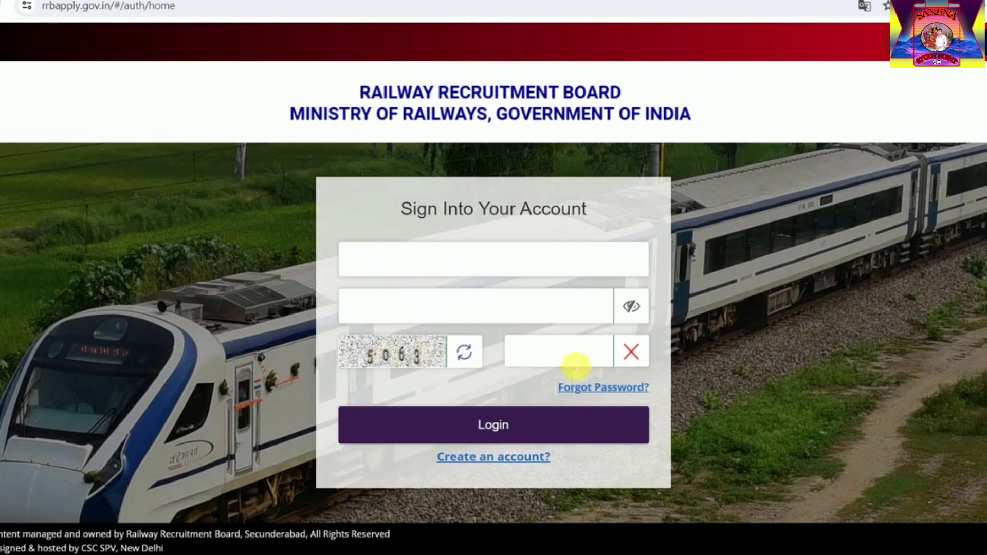
{"action": "left_click", "coordinate": [522, 415]}
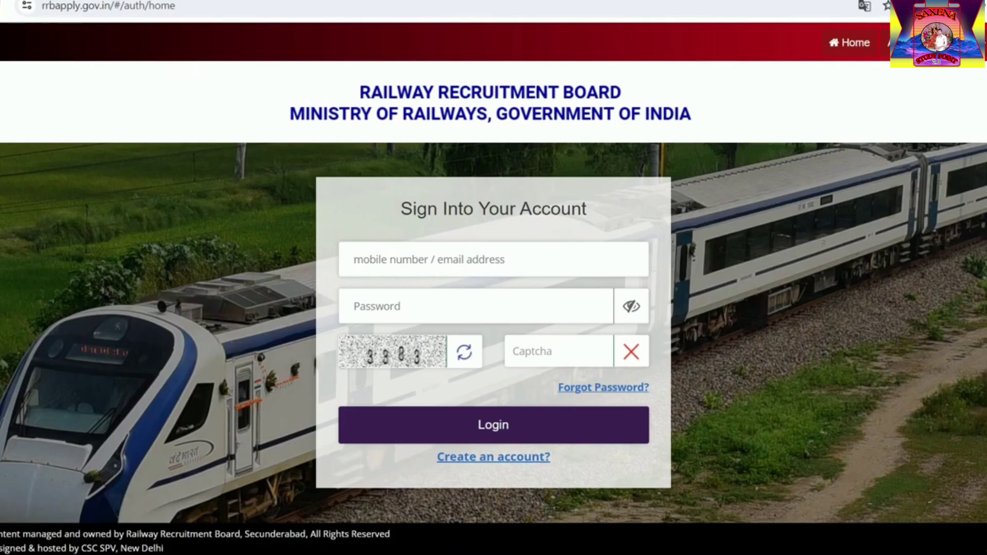
{"action": "key", "text": "alt+Left"}
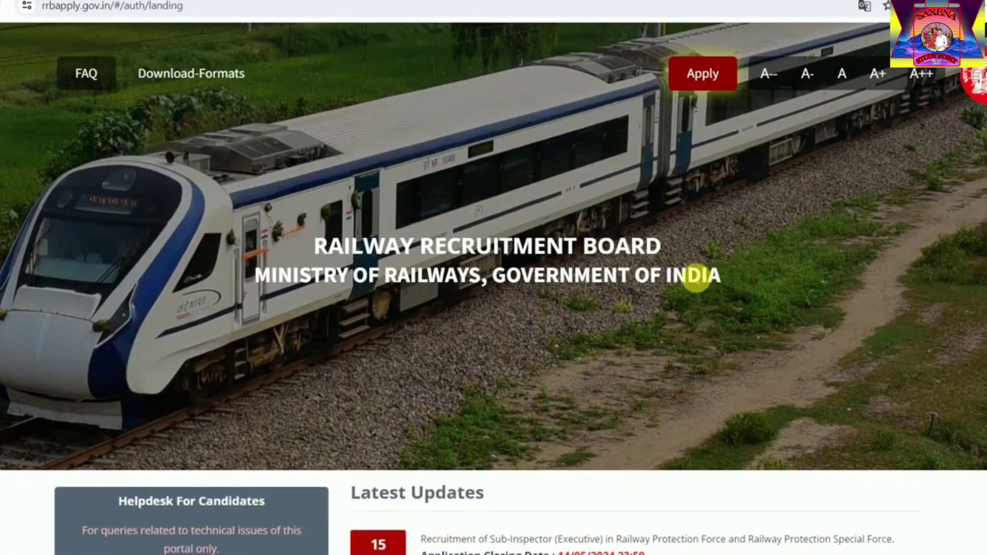
- Check the latest recruitment updates and open the form for creating a new account
{"action": "scroll", "coordinate": [696, 279], "scroll_direction": "down", "scroll_amount": 4}
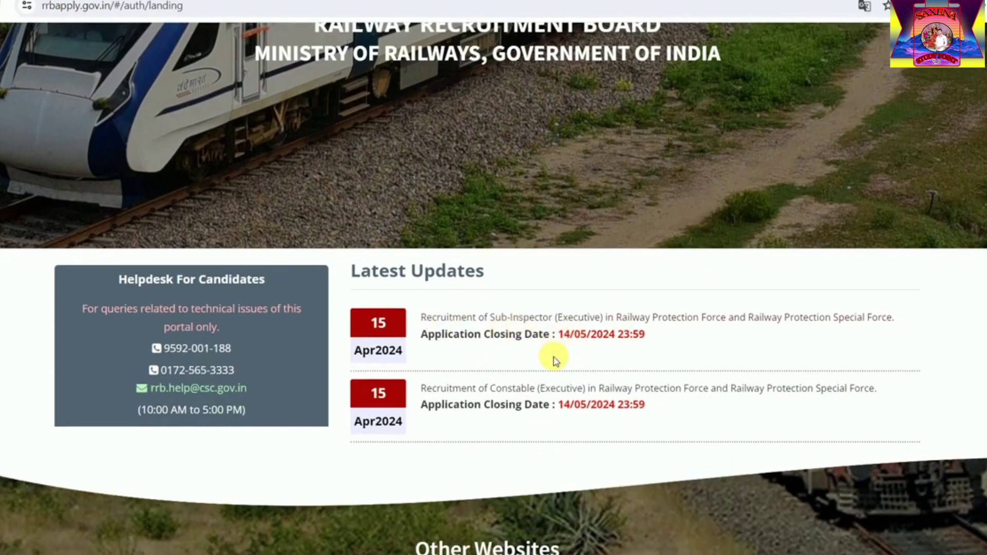
{"action": "scroll", "coordinate": [556, 360], "scroll_direction": "up", "scroll_amount": 4}
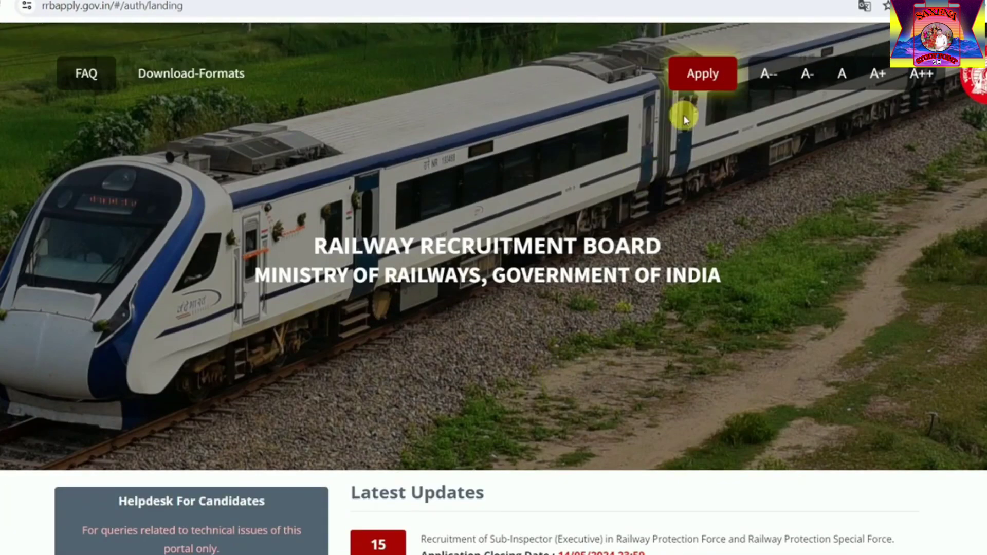
{"action": "left_click", "coordinate": [703, 78]}
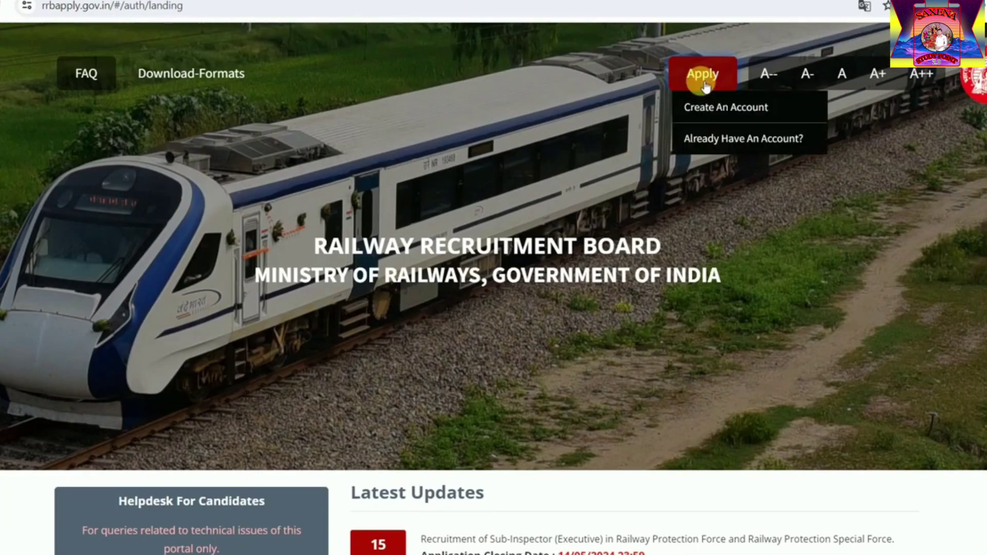
{"action": "left_click", "coordinate": [721, 109]}
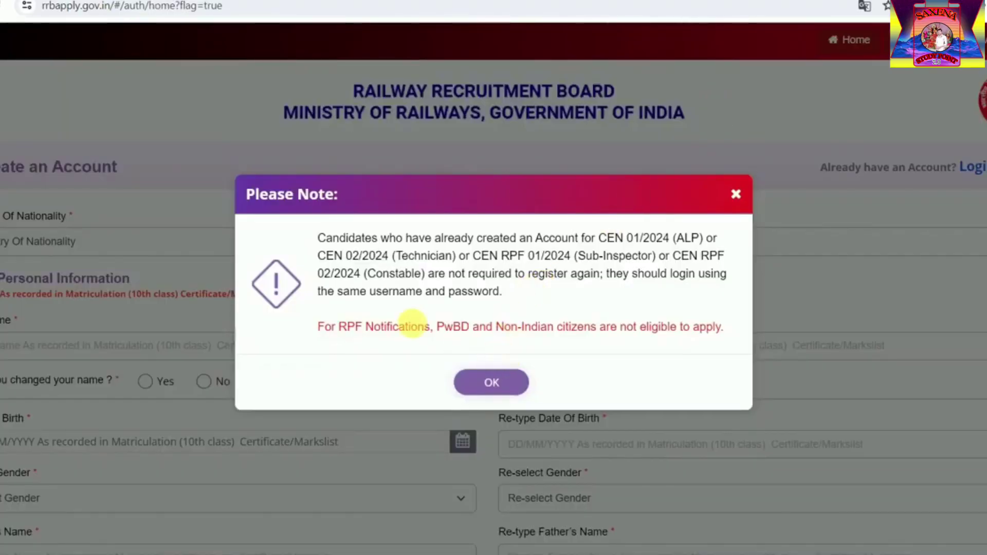
- Dismiss the note for already registered candidates and select the country of nationality
{"action": "left_click", "coordinate": [504, 381]}
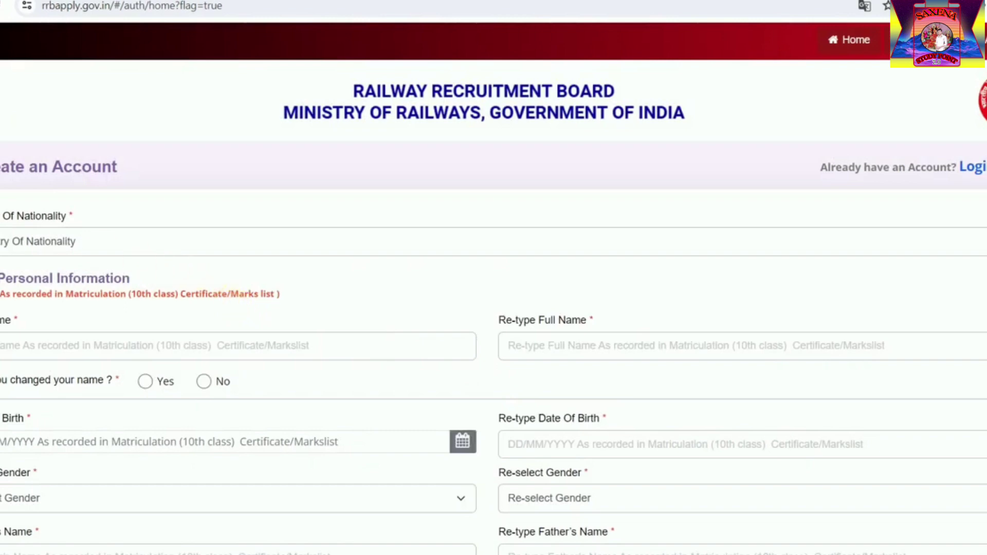
{"action": "left_click", "coordinate": [77, 242]}
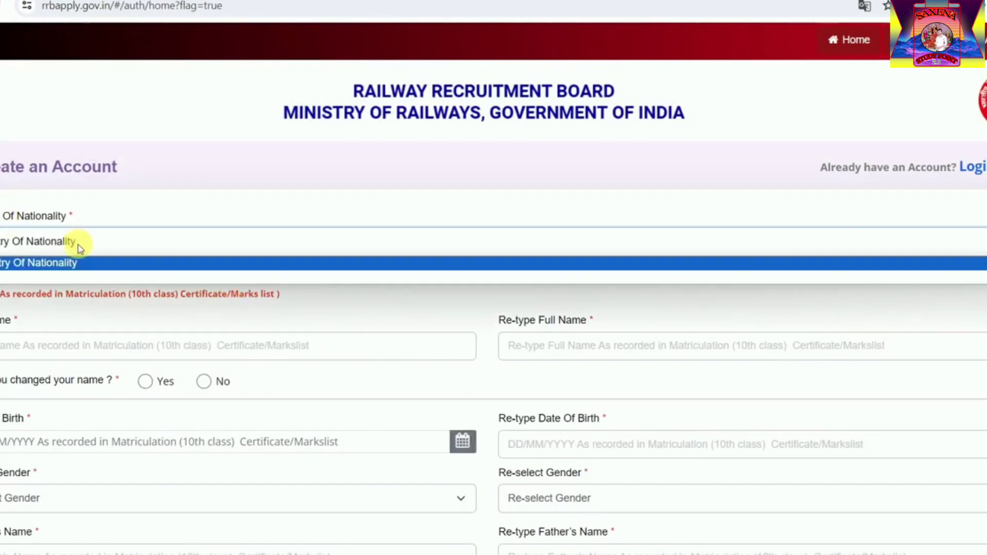
{"action": "left_click", "coordinate": [75, 278]}
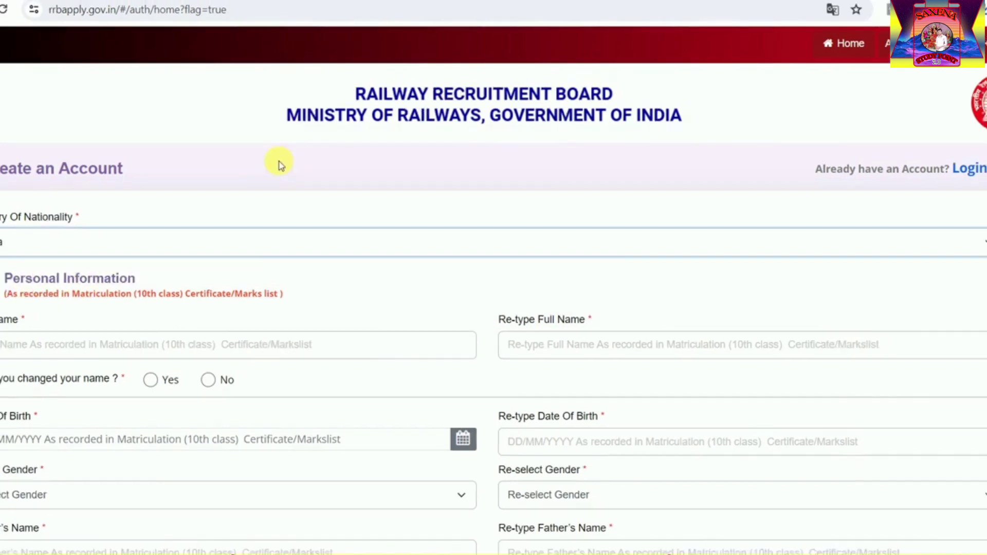
- Enter Demo as the full name in both name fields and answer No to the changed-name question
{"action": "scroll", "coordinate": [67, 204], "scroll_direction": "down", "scroll_amount": 3}
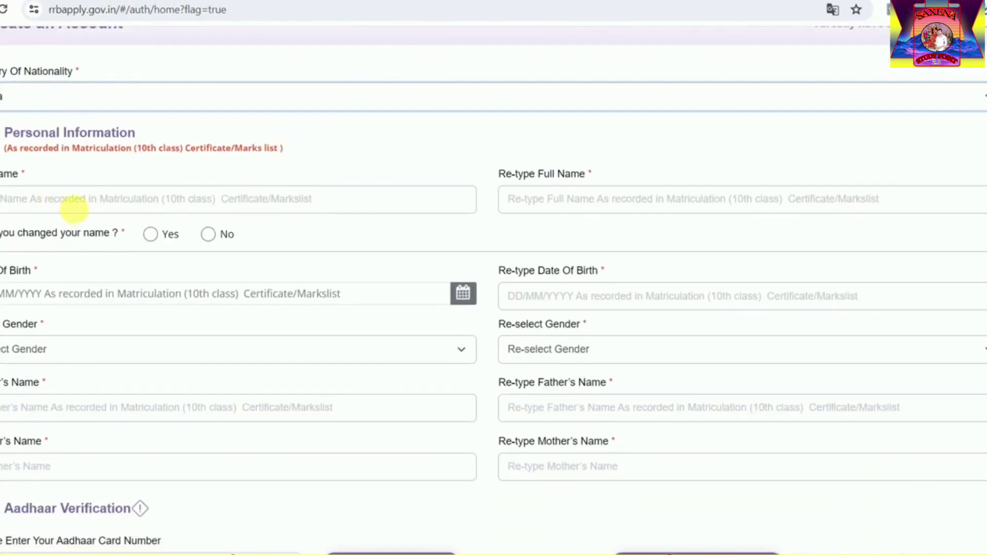
{"action": "left_click", "coordinate": [76, 198]}
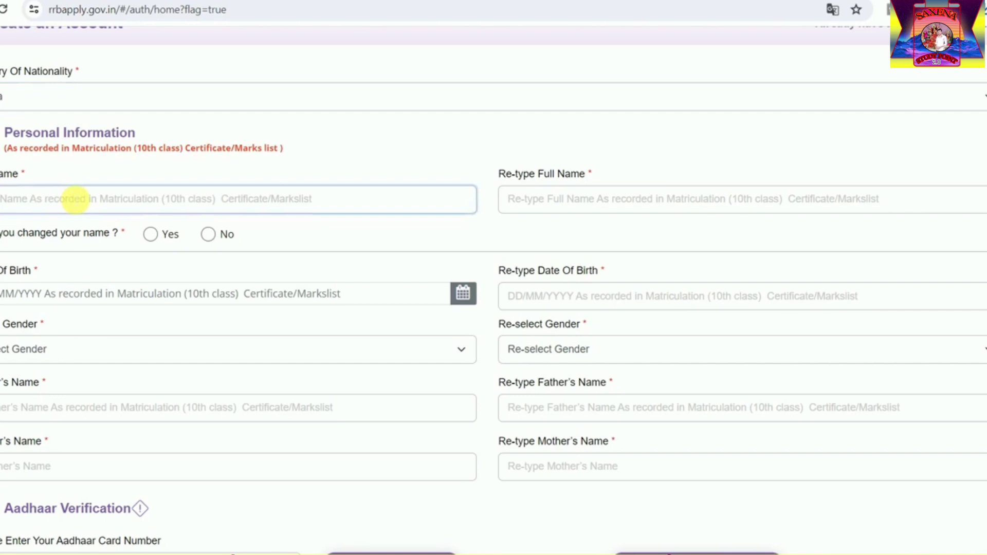
{"action": "type", "text": "S"}
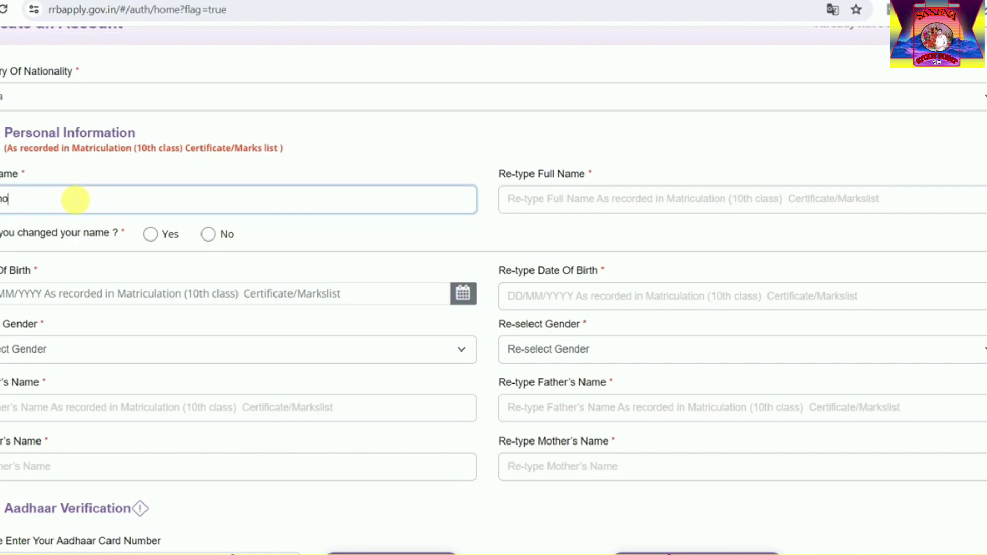
{"action": "key", "text": "Tab"}
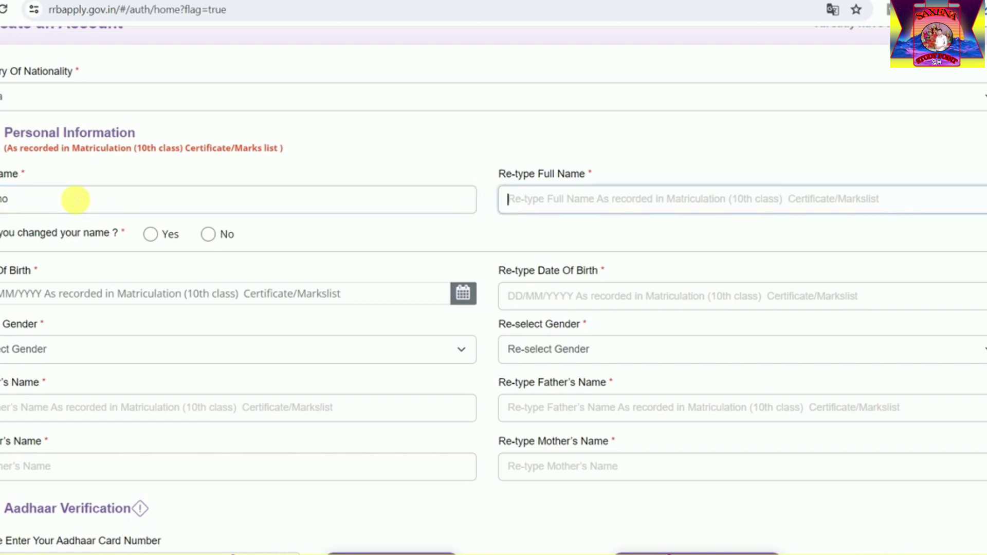
{"action": "type", "text": "Demo"}
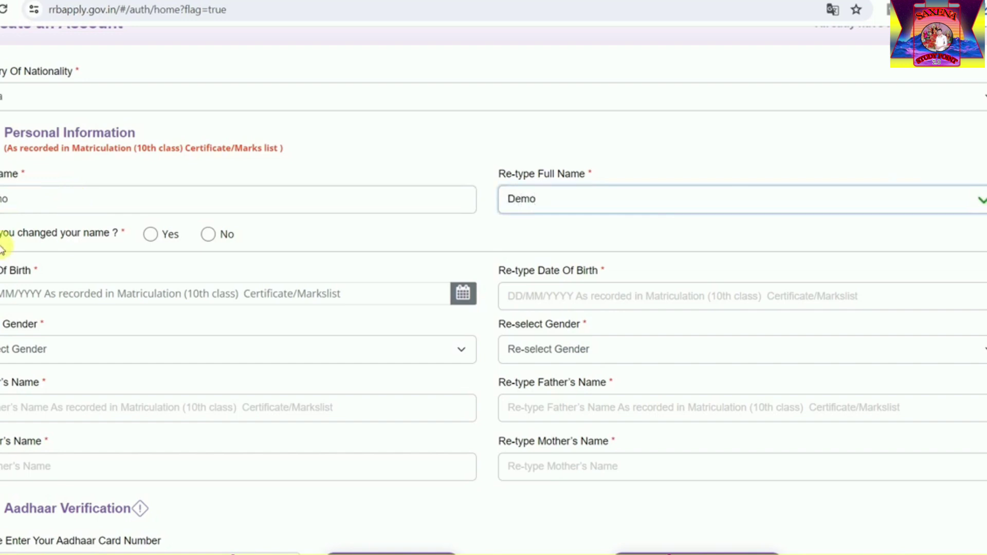
{"action": "left_click", "coordinate": [150, 234]}
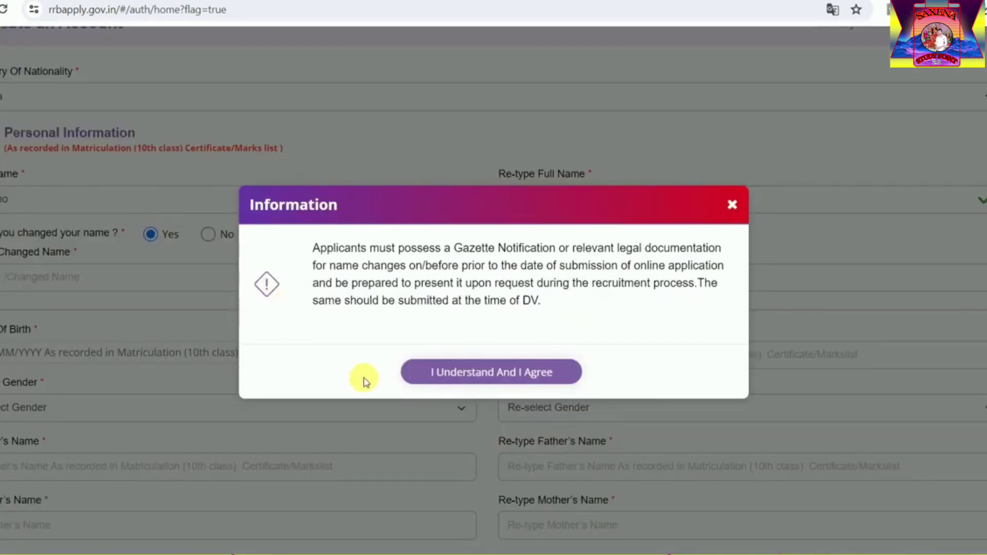
{"action": "left_click", "coordinate": [731, 204]}
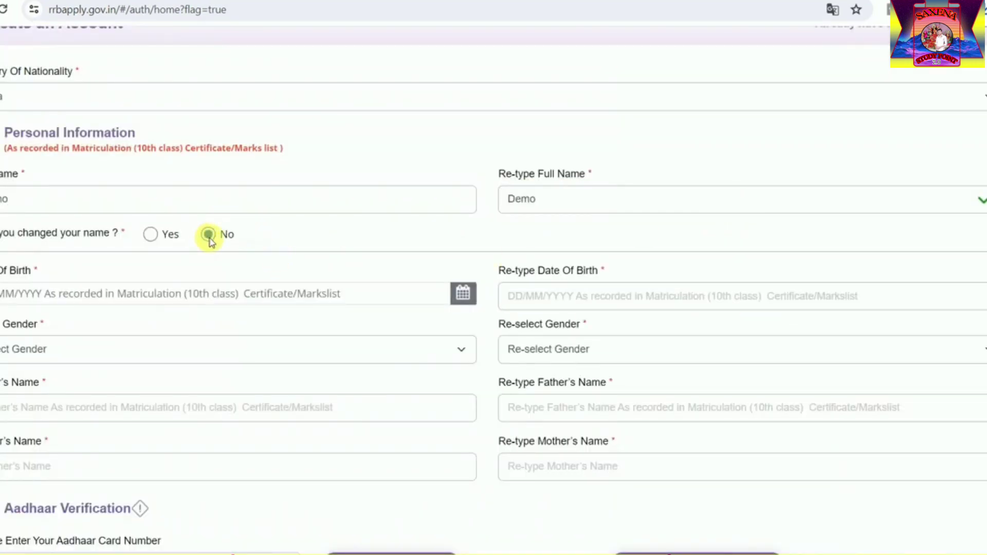
- Set the applicant's date of birth by choosing its year, month and day in the calendar
{"action": "left_click", "coordinate": [139, 288]}
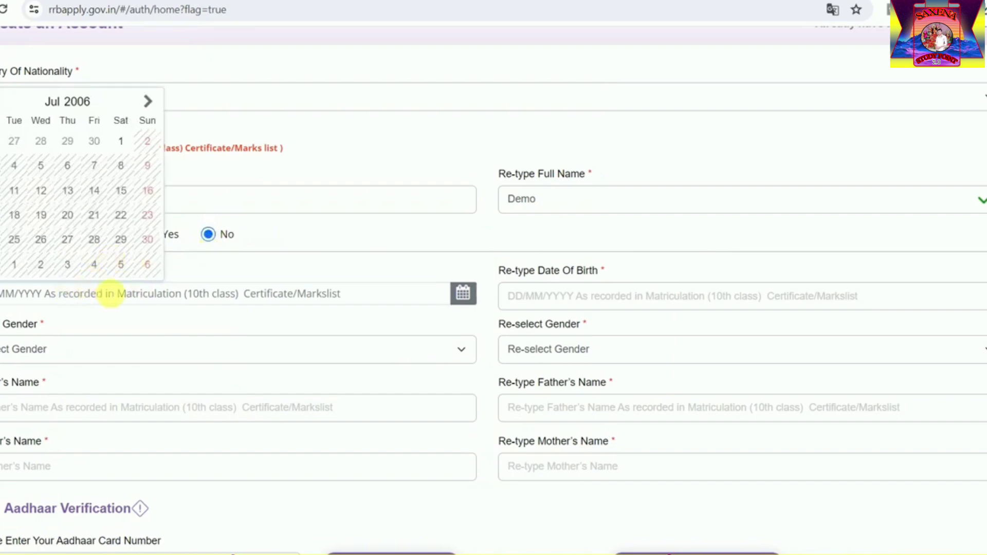
{"action": "left_click", "coordinate": [80, 101]}
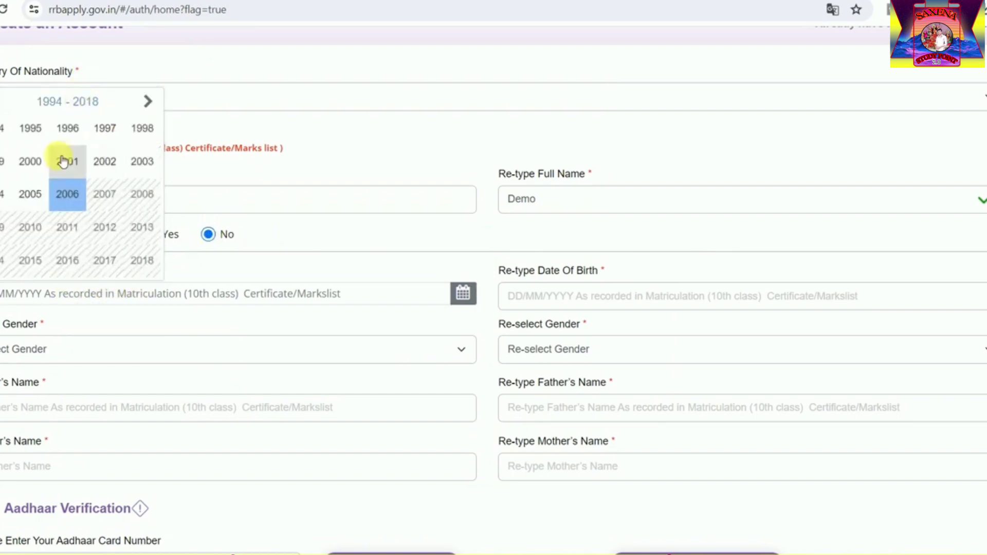
{"action": "left_click", "coordinate": [32, 164]}
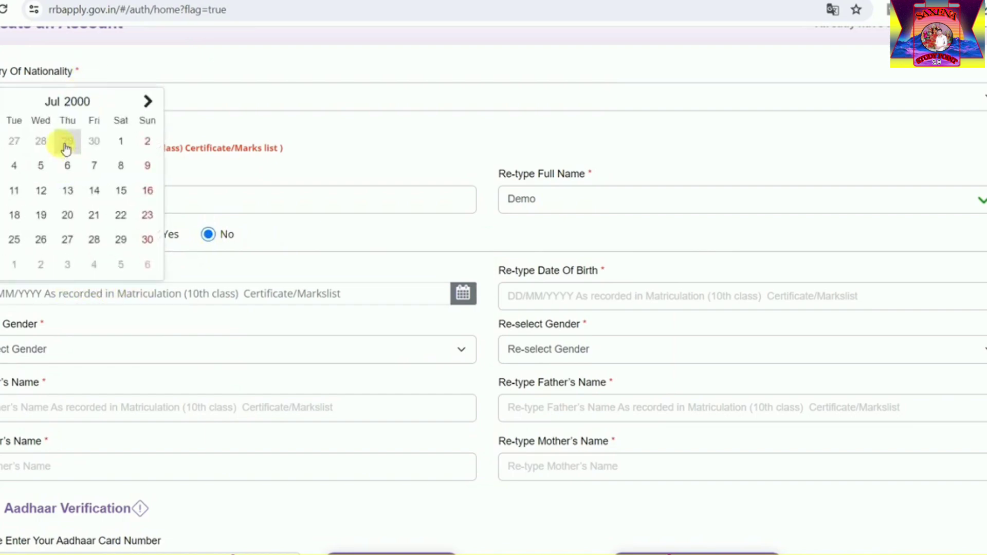
{"action": "left_click", "coordinate": [60, 101]}
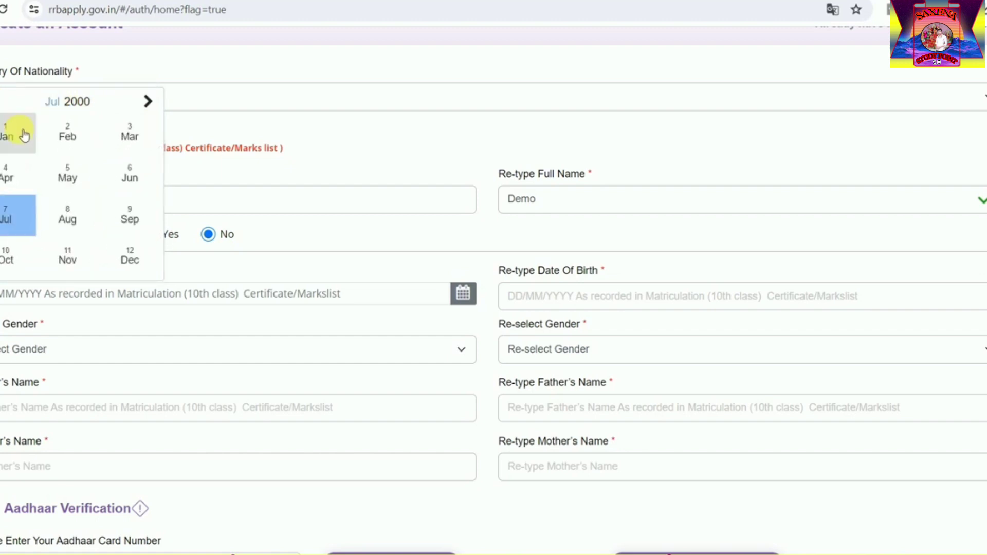
{"action": "left_click", "coordinate": [17, 130]}
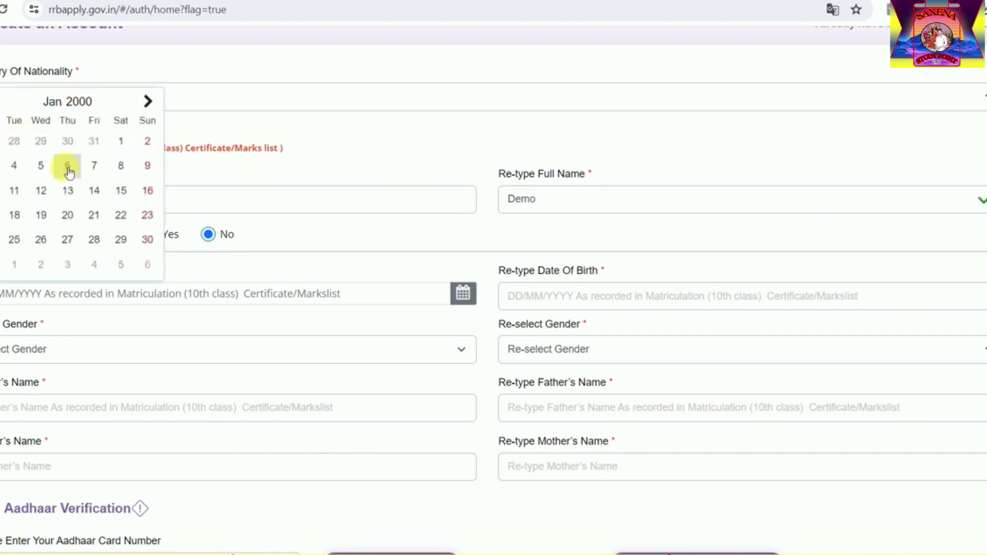
{"action": "left_click", "coordinate": [120, 144]}
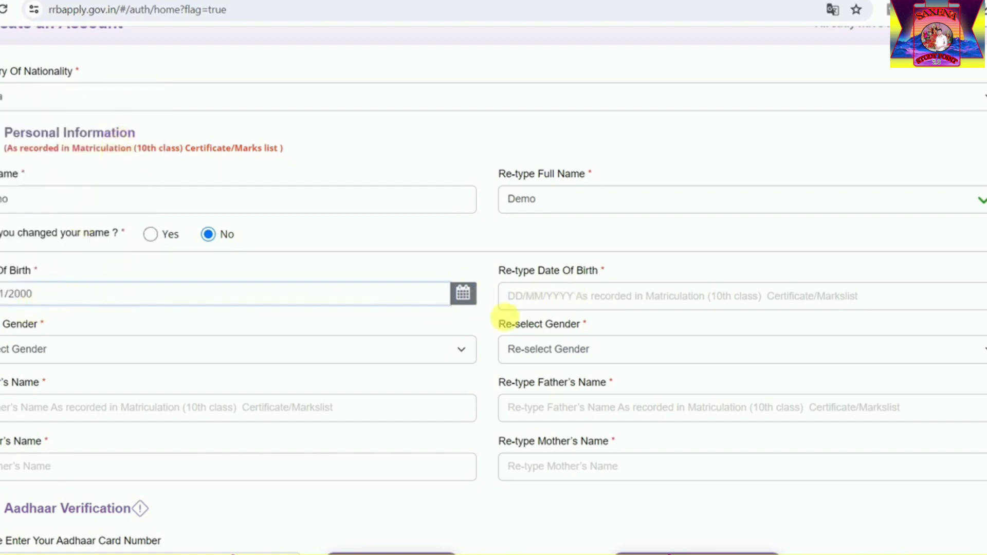
- Set the applicant's gender to Male and re-select Male for confirmation
{"action": "left_click", "coordinate": [199, 360]}
{"action": "left_click", "coordinate": [180, 383]}
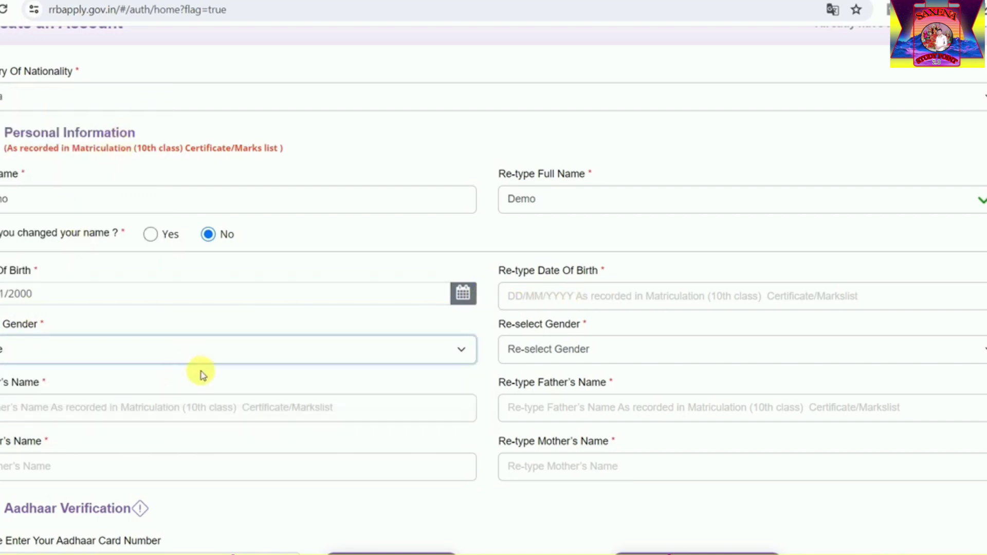
{"action": "left_click", "coordinate": [556, 355]}
{"action": "left_click", "coordinate": [549, 383]}
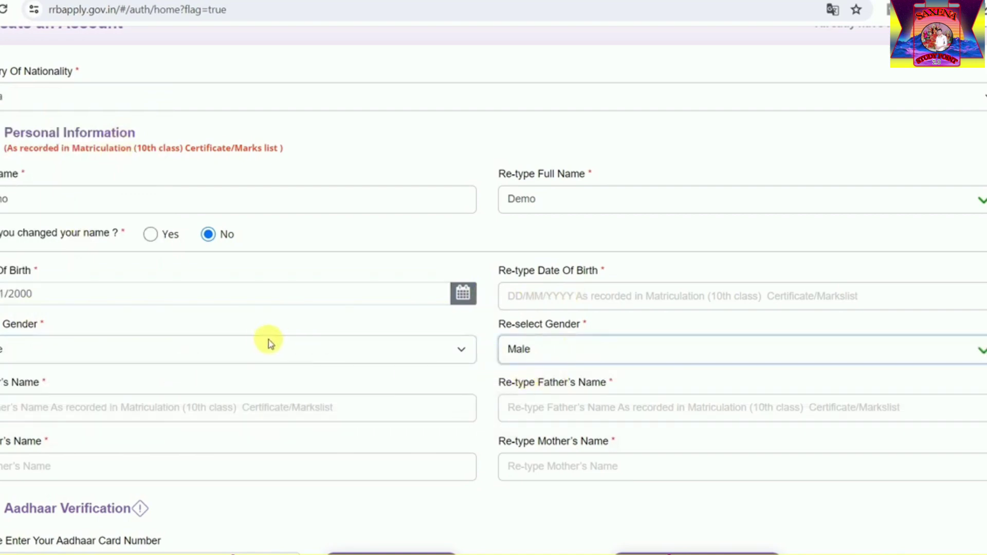
- Verify the applicant through Aadhaar, declaring the details the same as the matriculation certificate and giving consent
{"action": "scroll", "coordinate": [266, 341], "scroll_direction": "down", "scroll_amount": 4}
{"action": "scroll", "coordinate": [263, 339], "scroll_direction": "down", "scroll_amount": 3}
{"action": "scroll", "coordinate": [178, 255], "scroll_direction": "up", "scroll_amount": 1}
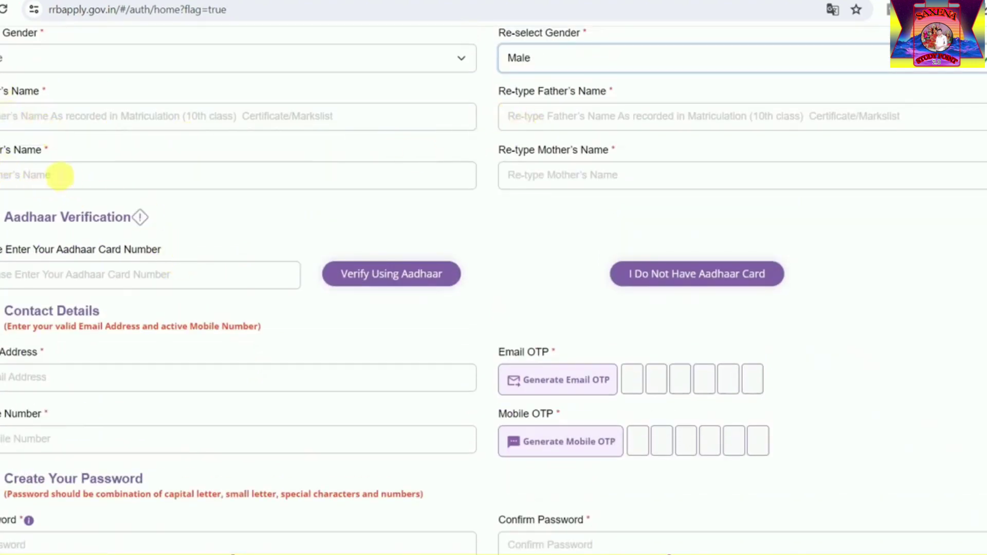
{"action": "scroll", "coordinate": [172, 197], "scroll_direction": "down", "scroll_amount": 1}
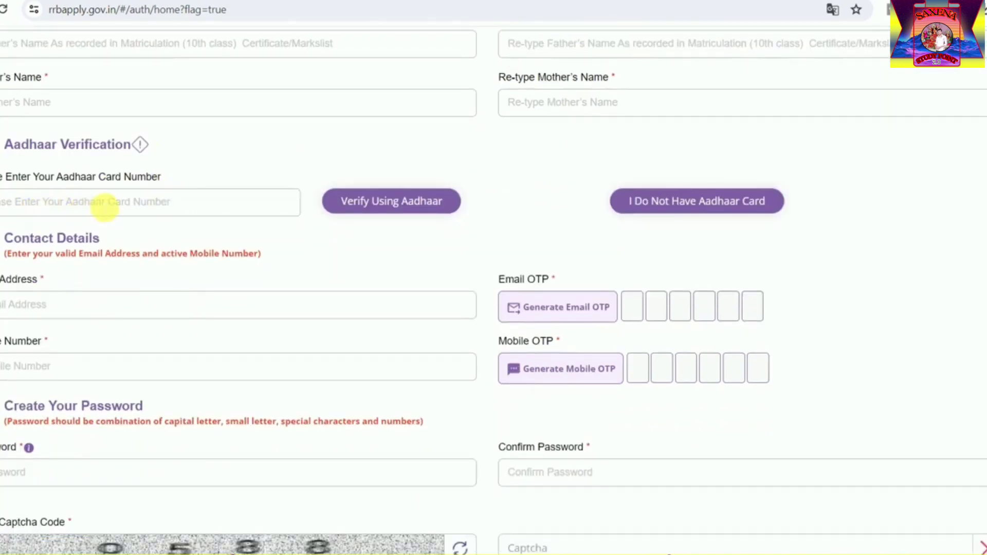
{"action": "left_click", "coordinate": [391, 203]}
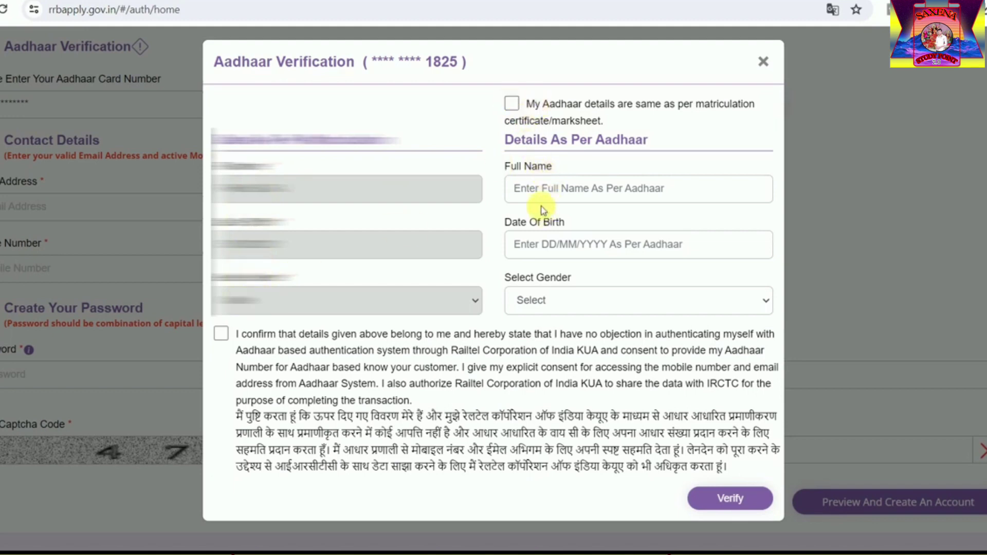
{"action": "left_click", "coordinate": [511, 105]}
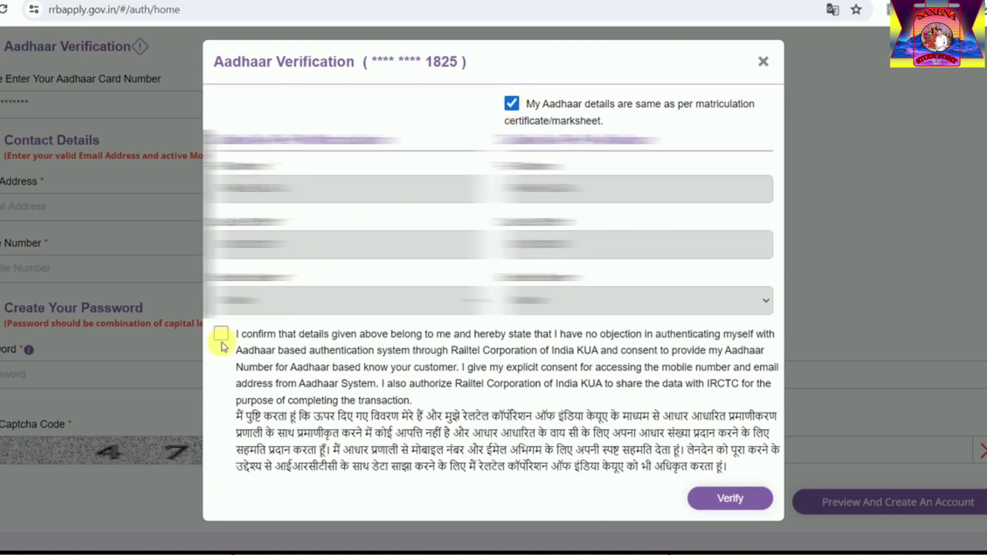
{"action": "left_click", "coordinate": [724, 502]}
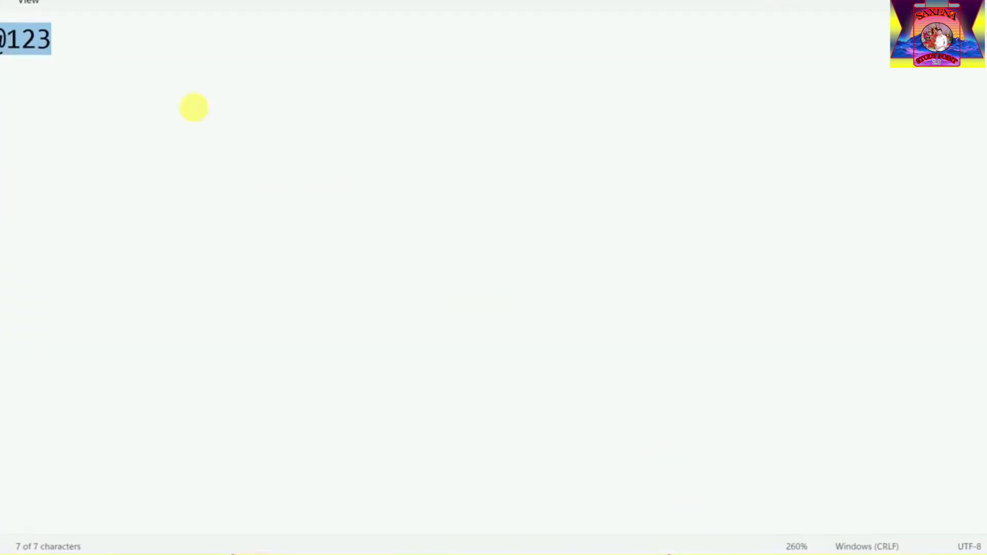
{"action": "left_click", "coordinate": [9, 63]}
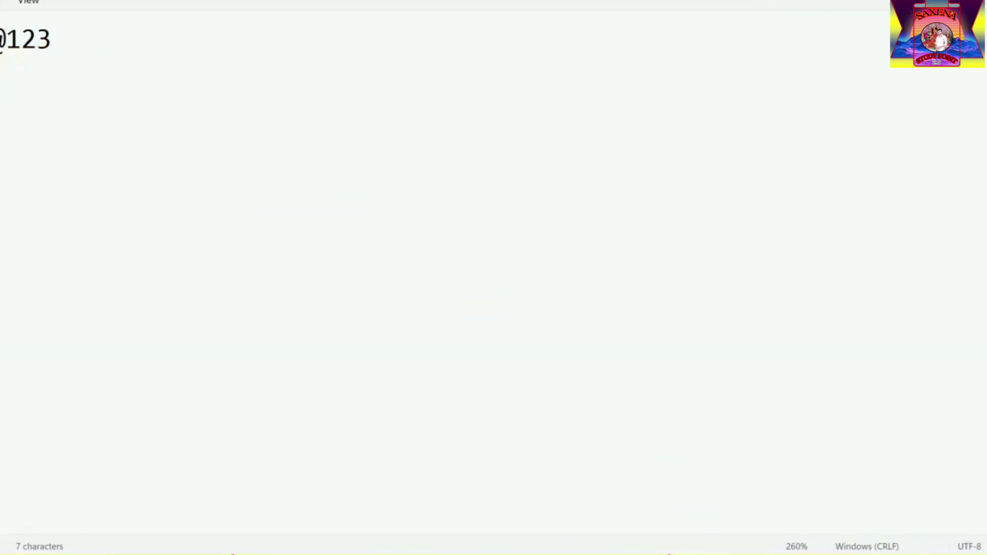
{"action": "left_click_drag", "start_coordinate": [9, 49], "coordinate": [469, 103]}
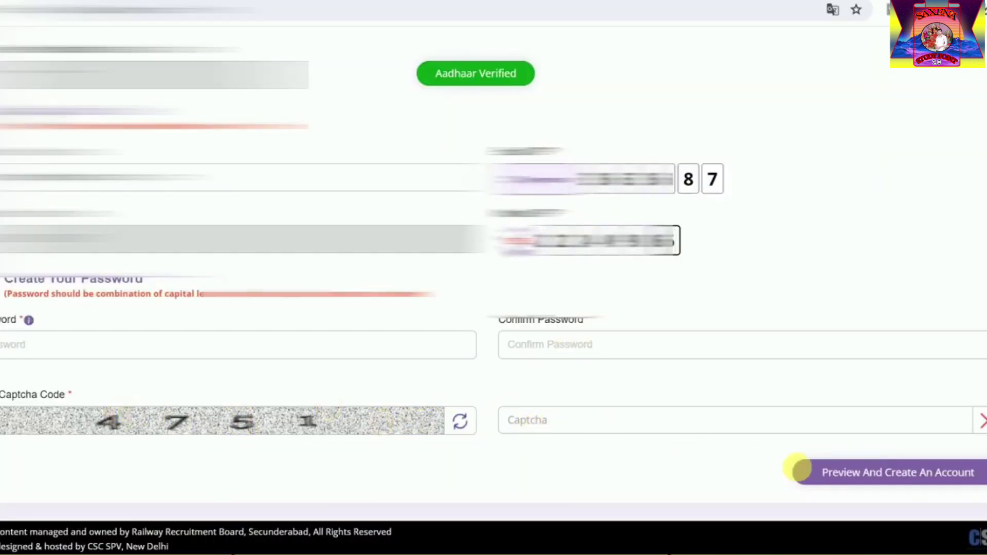
- Preview the registration details, confirm they have been re-checked and found correct, and create the account
{"action": "left_click", "coordinate": [919, 476]}
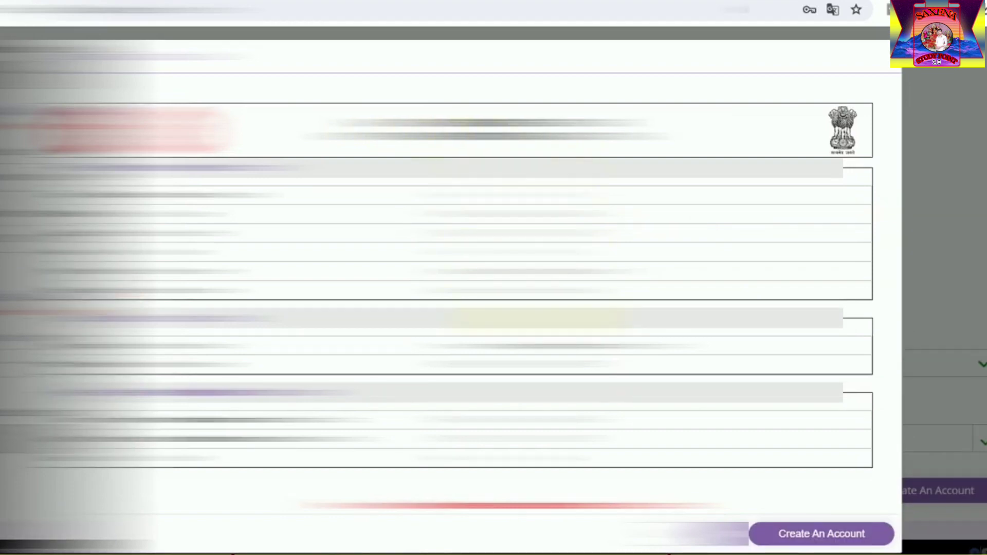
{"action": "scroll", "coordinate": [369, 476], "scroll_direction": "down", "scroll_amount": 1}
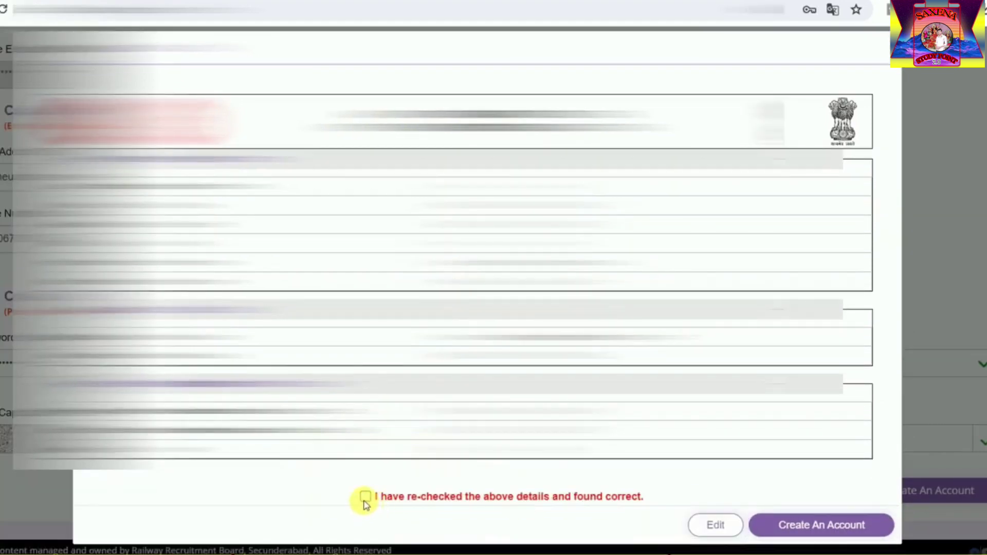
{"action": "left_click", "coordinate": [804, 529]}
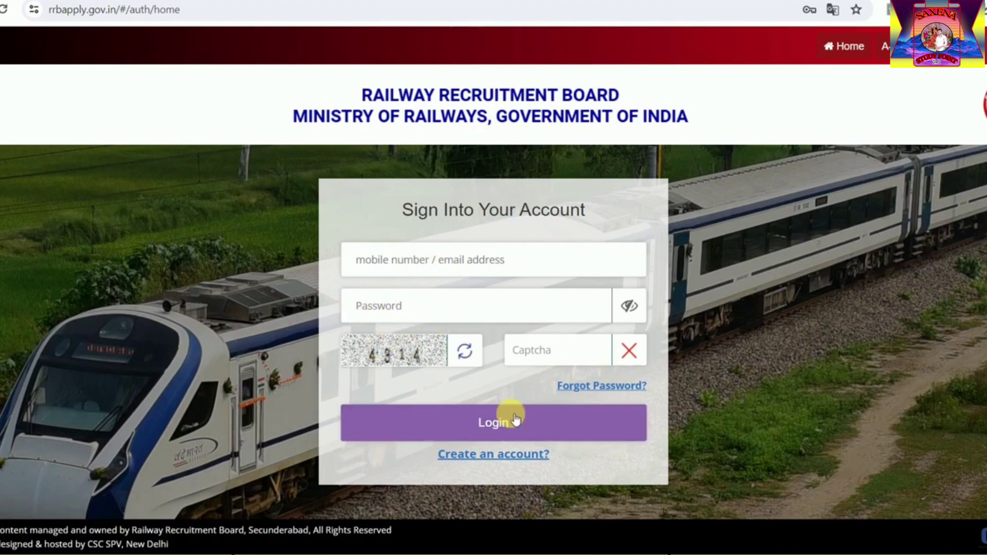
- Log in to the candidate account and open the online application section listing the employment notices
{"action": "left_click", "coordinate": [516, 419]}
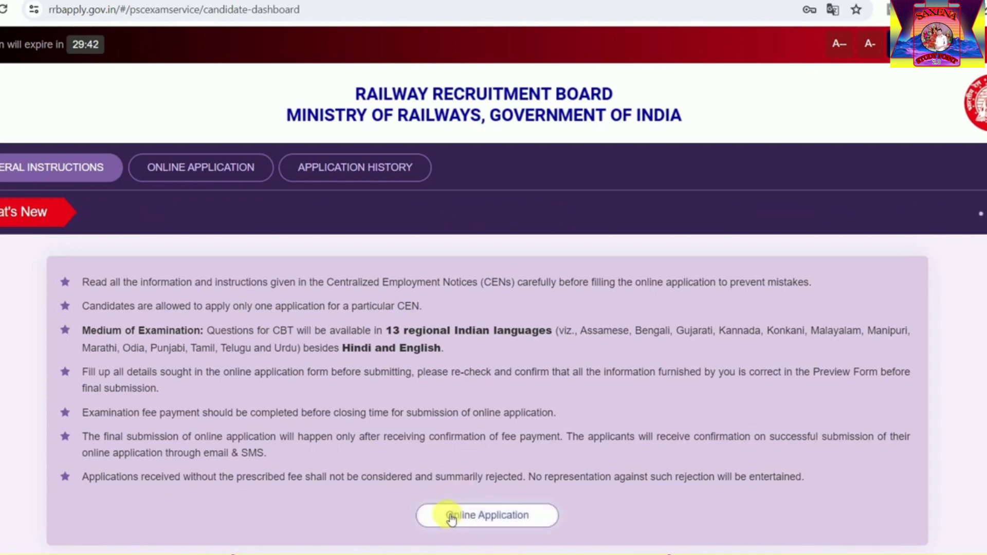
{"action": "left_click", "coordinate": [475, 515]}
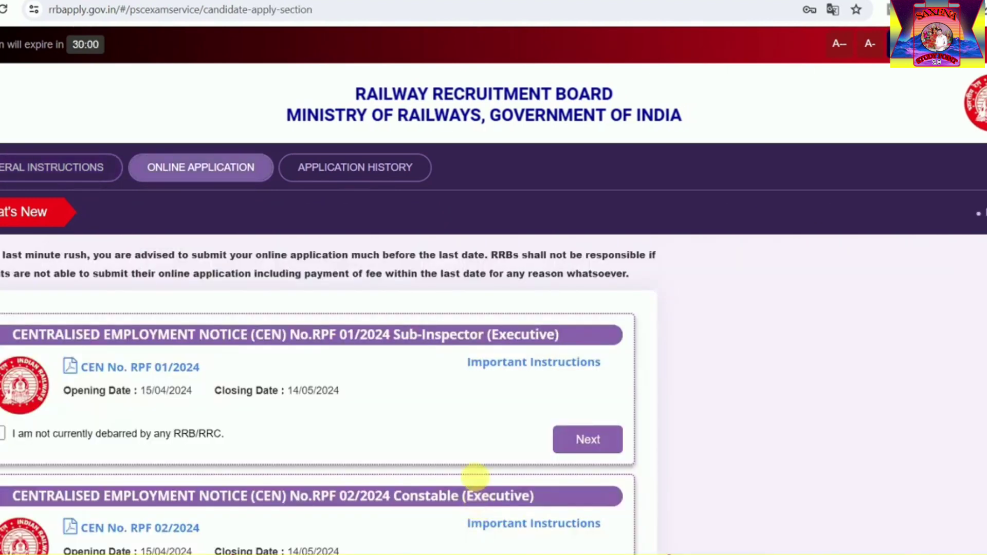
{"action": "scroll", "coordinate": [663, 280], "scroll_direction": "down", "scroll_amount": 2}
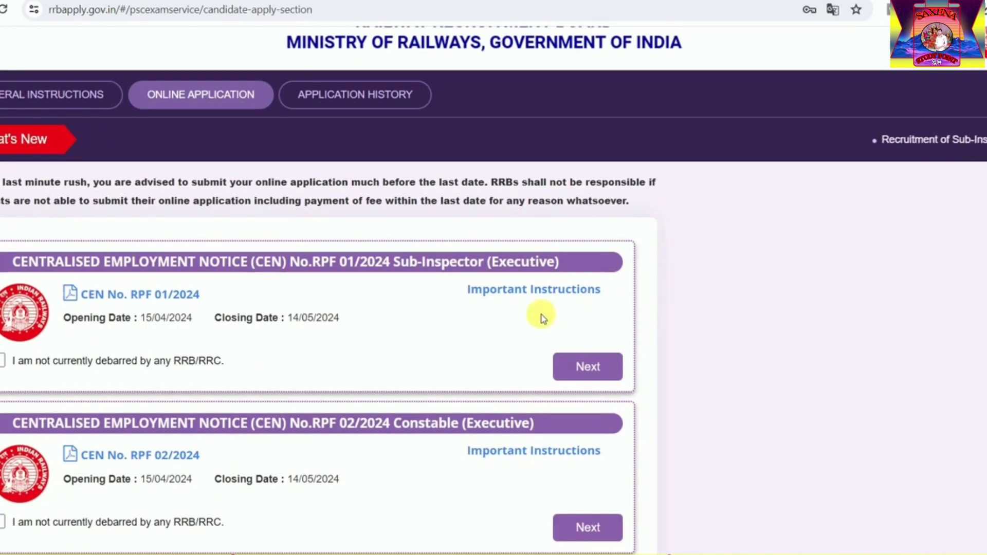
- Examine the application dates and post details in the Sub-Inspector notice RPF 01/2024 in Edge, and return to the portal in Chrome
{"action": "scroll", "coordinate": [540, 315], "scroll_direction": "down", "scroll_amount": 2}
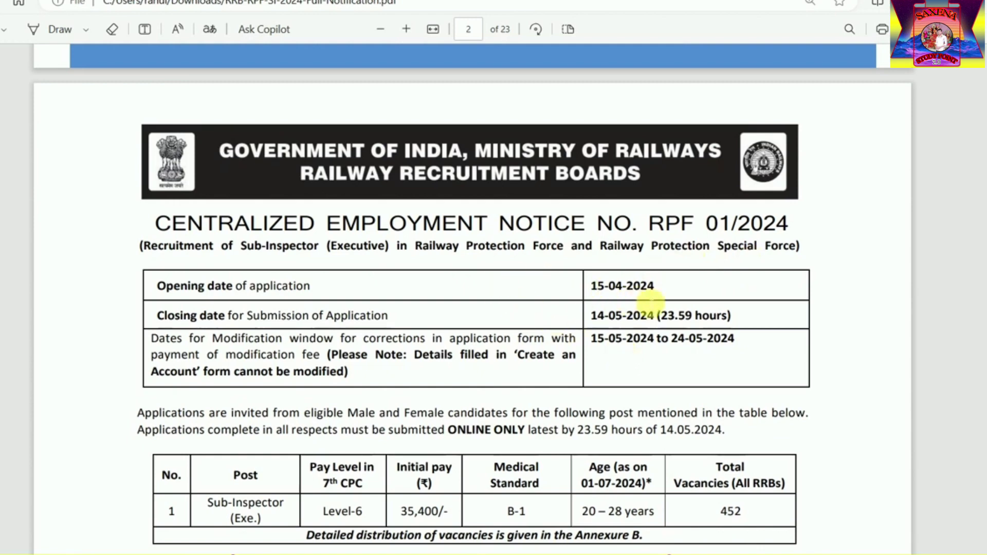
{"action": "scroll", "coordinate": [650, 300], "scroll_direction": "down", "scroll_amount": 2}
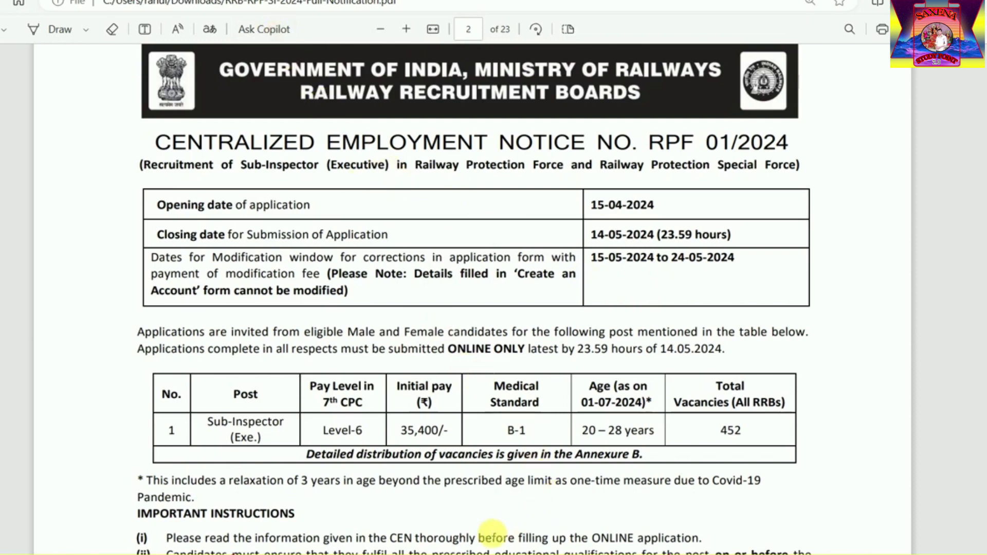
{"action": "left_click", "coordinate": [473, 554]}
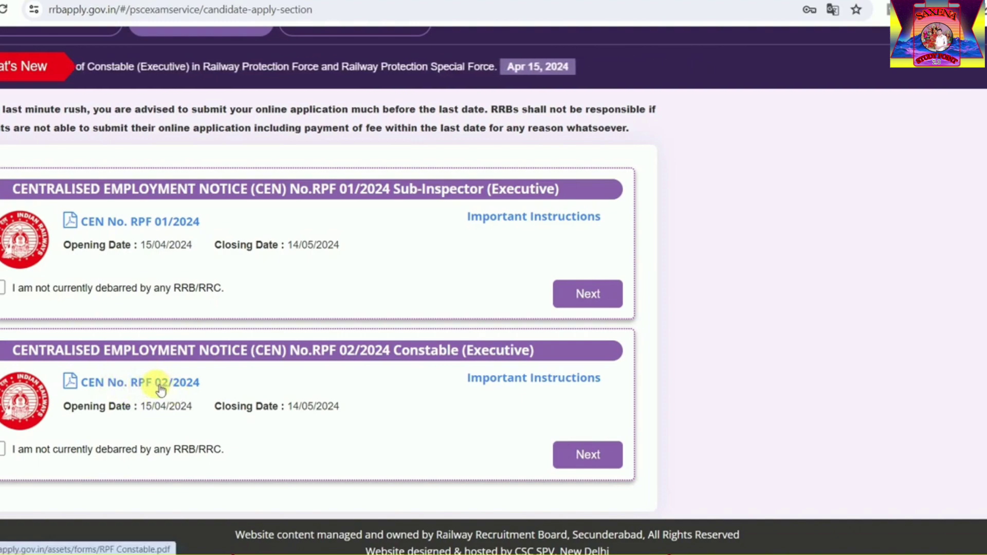
- Examine the dates, age limit and vacancies in the Constable notice RPF 02/2024 in Edge, and return to the portal in Chrome
{"action": "mouse_move", "coordinate": [523, 554]}
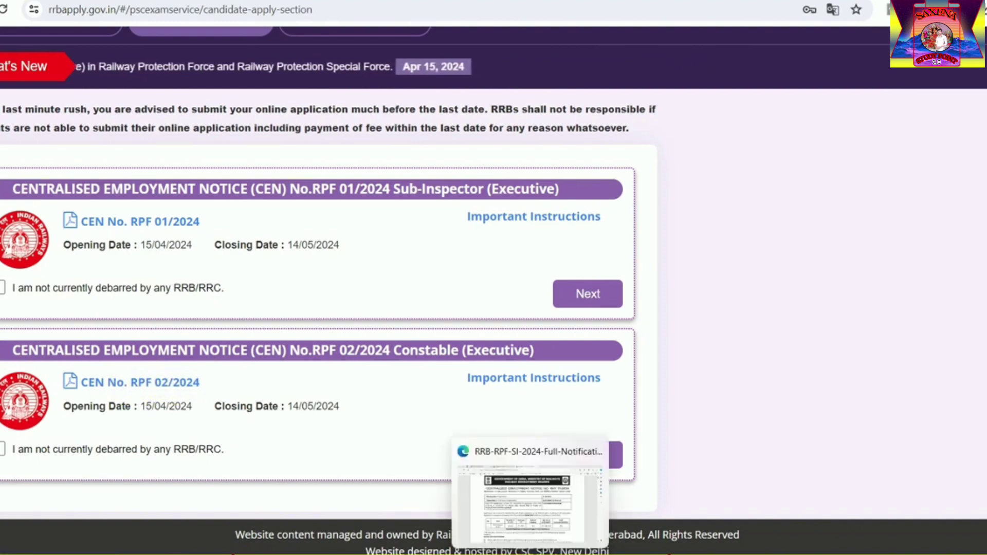
{"action": "left_click", "coordinate": [532, 527]}
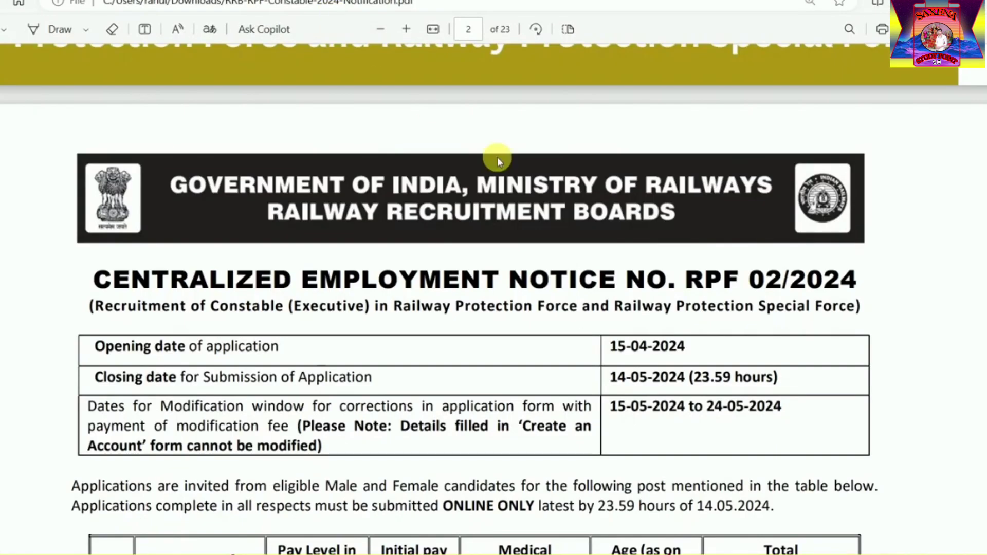
{"action": "scroll", "coordinate": [712, 313], "scroll_direction": "down", "scroll_amount": 4}
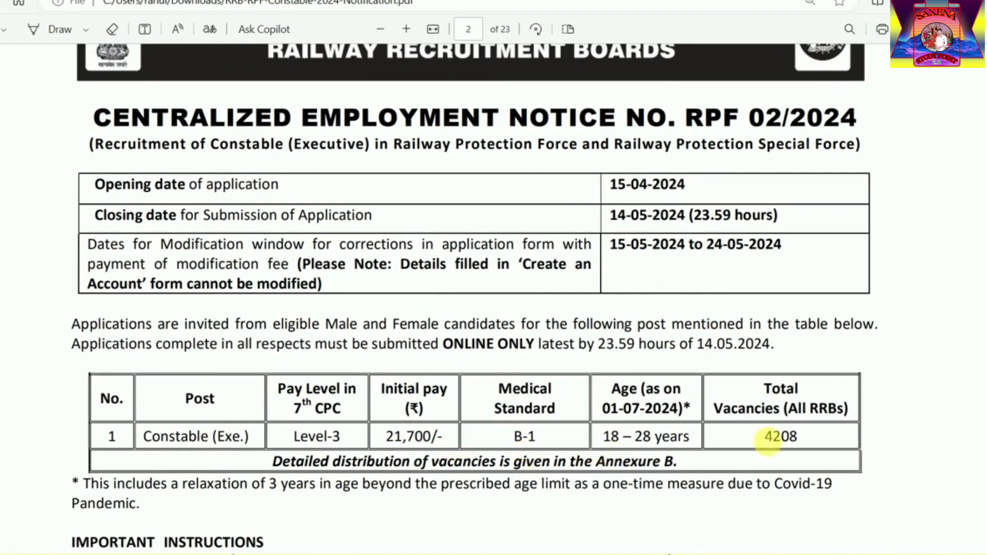
{"action": "left_click_drag", "start_coordinate": [760, 436], "coordinate": [815, 436]}
{"action": "left_click", "coordinate": [613, 523]}
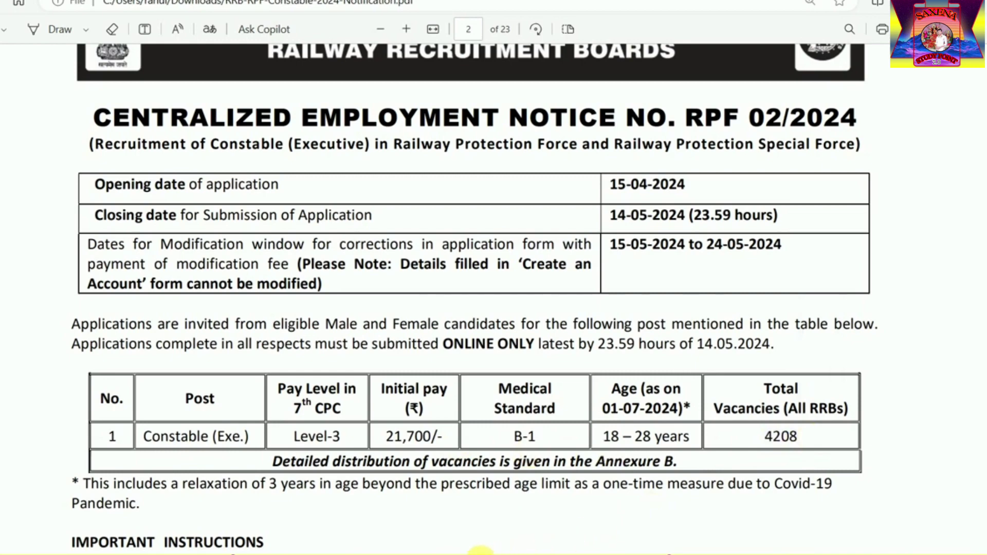
{"action": "left_click", "coordinate": [466, 553]}
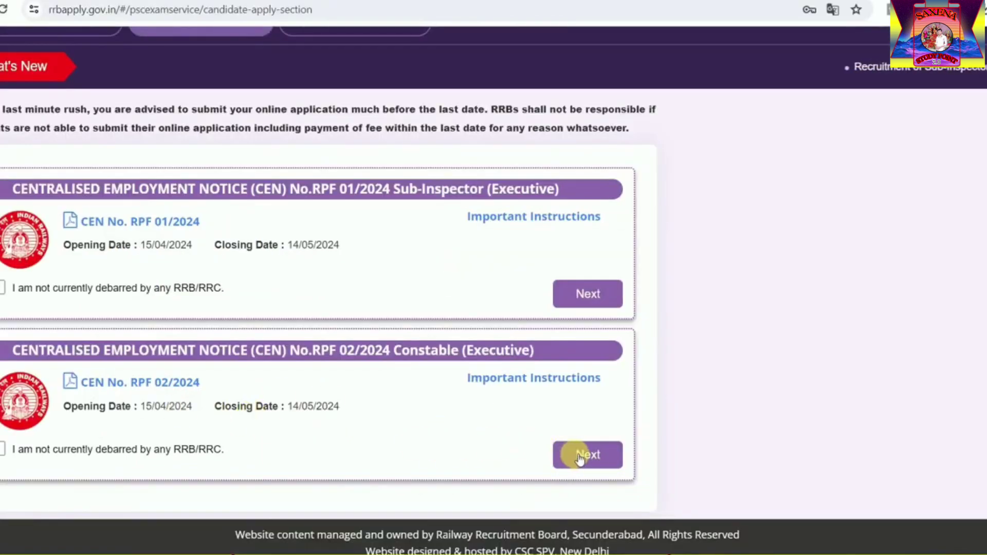
- Declare not being debarred by any RRB/RRC, start the RPF 02/2024 Constable (Executive) application and dismiss the information message
{"action": "left_click", "coordinate": [582, 458]}
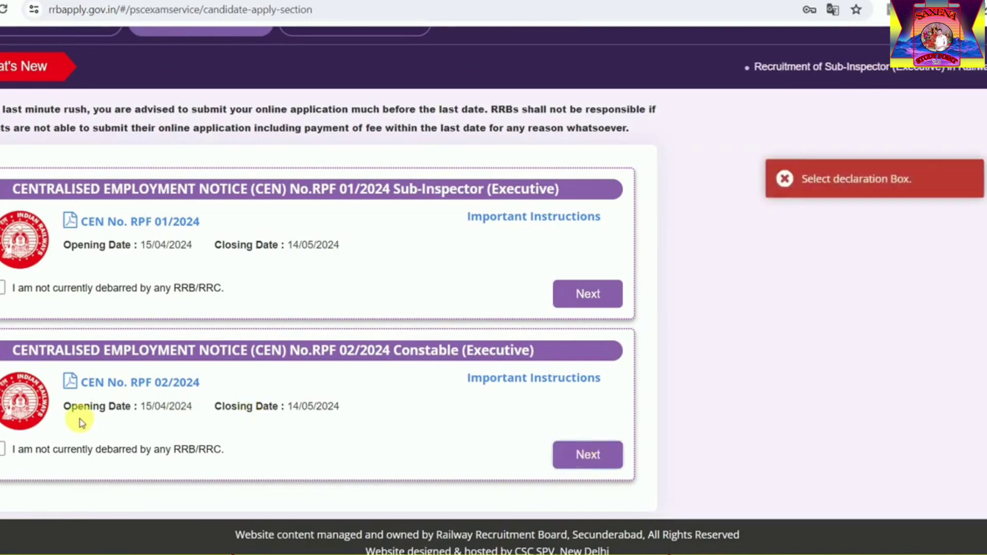
{"action": "left_click", "coordinate": [3, 449]}
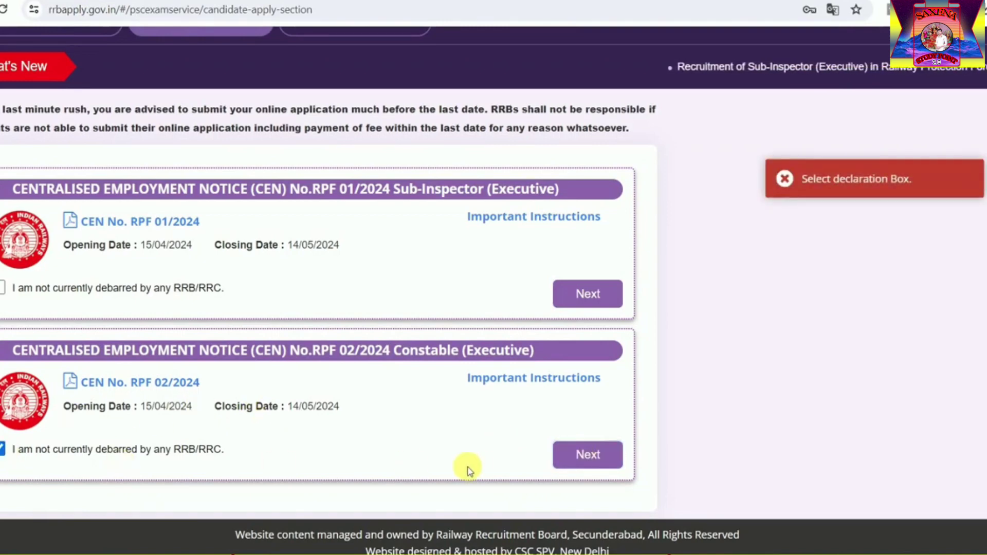
{"action": "left_click", "coordinate": [584, 456]}
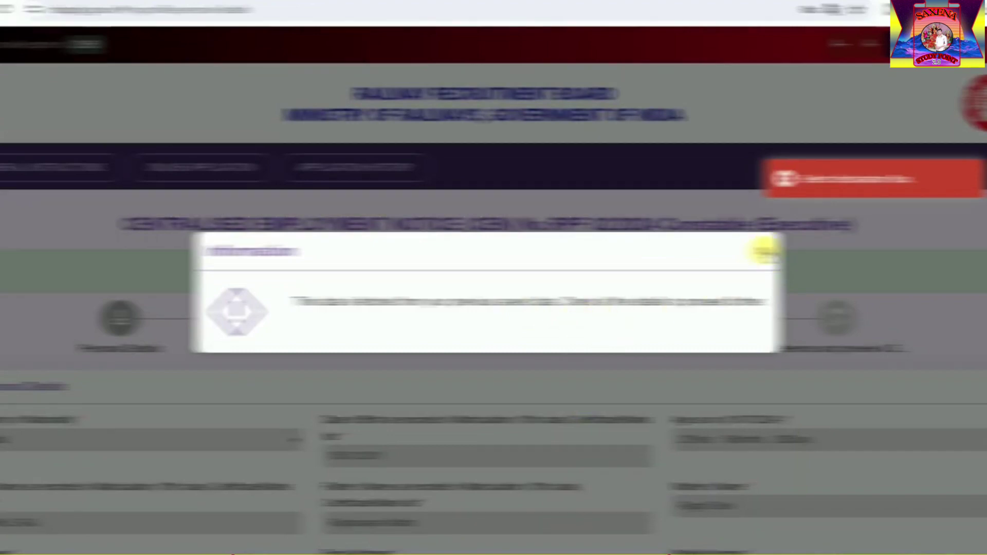
{"action": "left_click", "coordinate": [762, 251]}
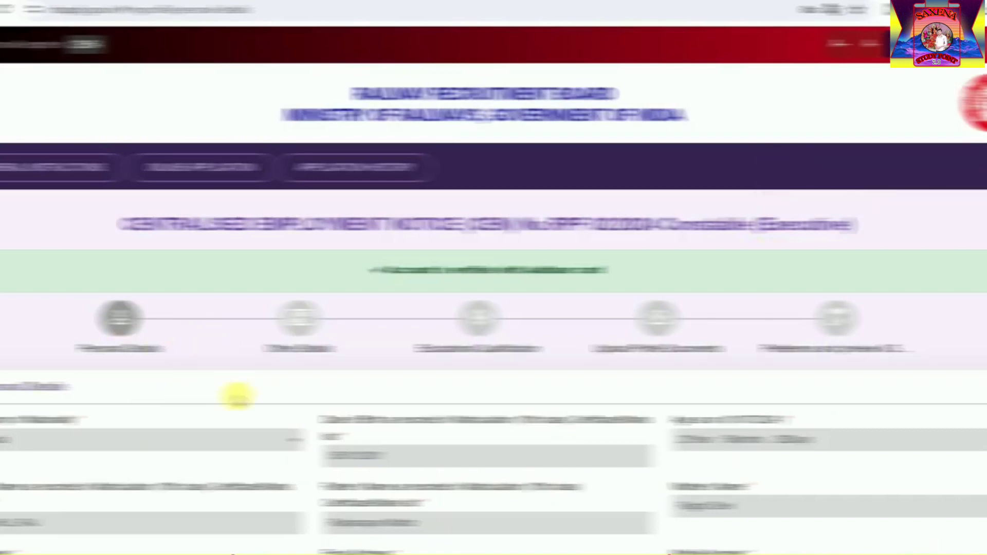
- Set the applicant's marital status to Unmarried and religion to Hindu in the personal details
{"action": "scroll", "coordinate": [257, 380], "scroll_direction": "down", "scroll_amount": 4}
{"action": "scroll", "coordinate": [258, 382], "scroll_direction": "down", "scroll_amount": 7}
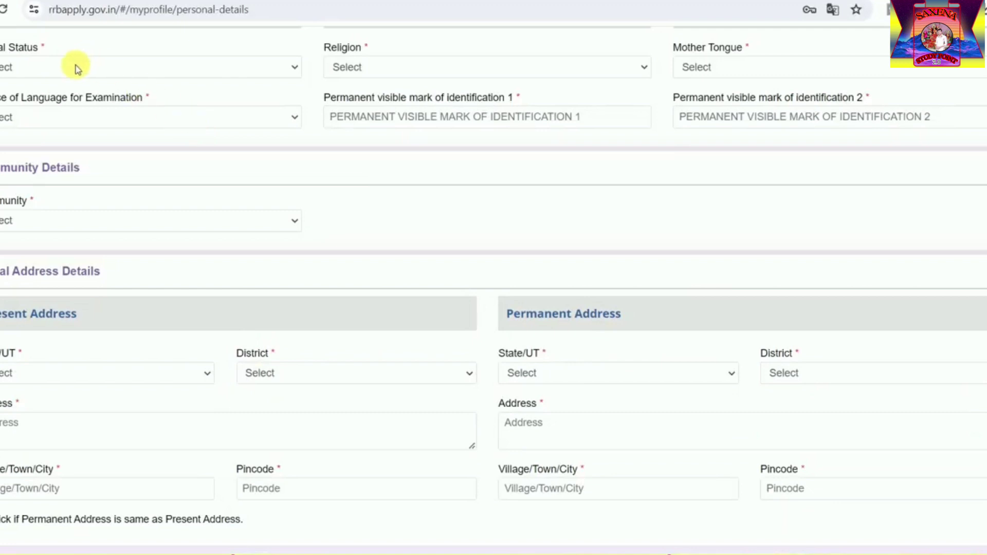
{"action": "left_click", "coordinate": [73, 69]}
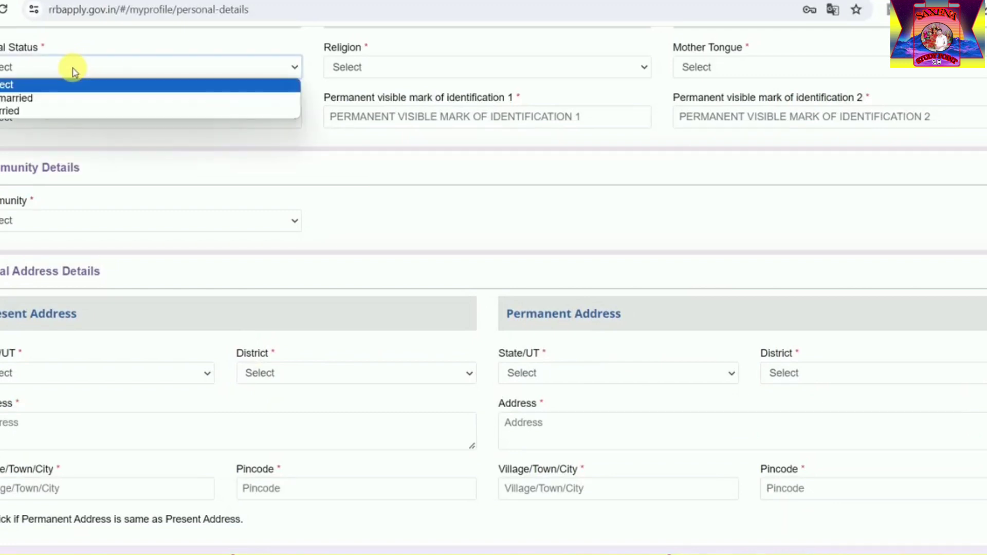
{"action": "left_click", "coordinate": [63, 102]}
{"action": "left_click", "coordinate": [362, 69]}
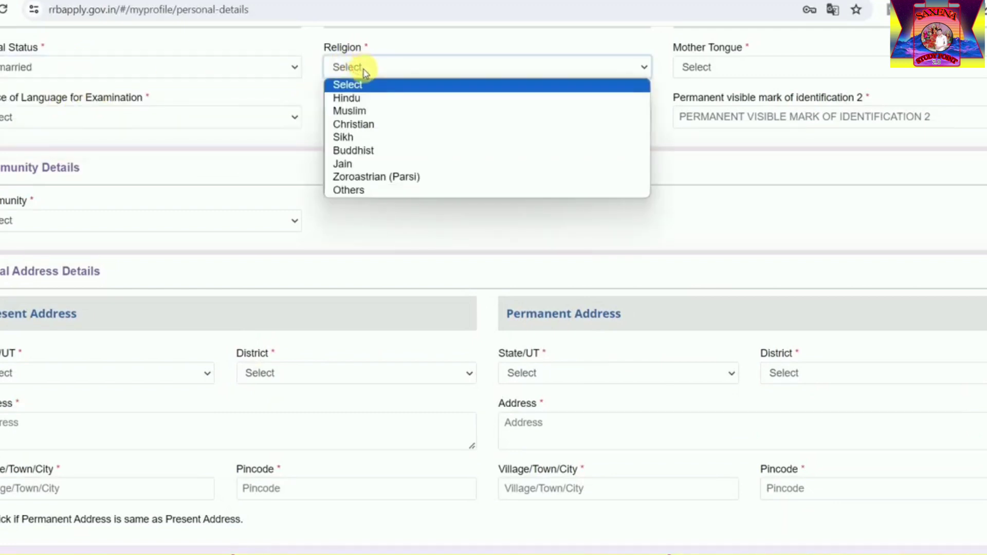
{"action": "left_click", "coordinate": [371, 105]}
- Set the applicant's mother tongue to Hindi and the choice of language for examination to English
{"action": "left_click", "coordinate": [769, 67]}
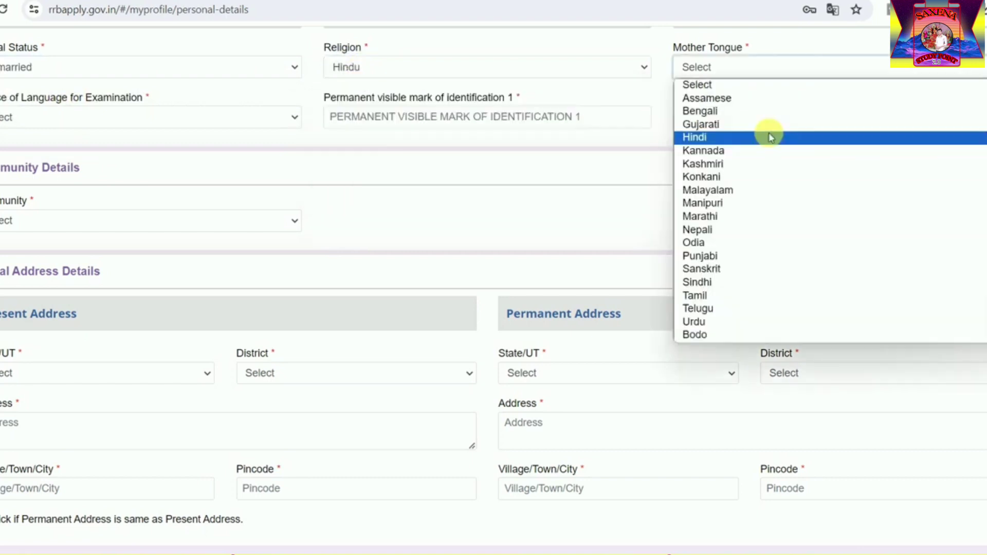
{"action": "left_click", "coordinate": [723, 137]}
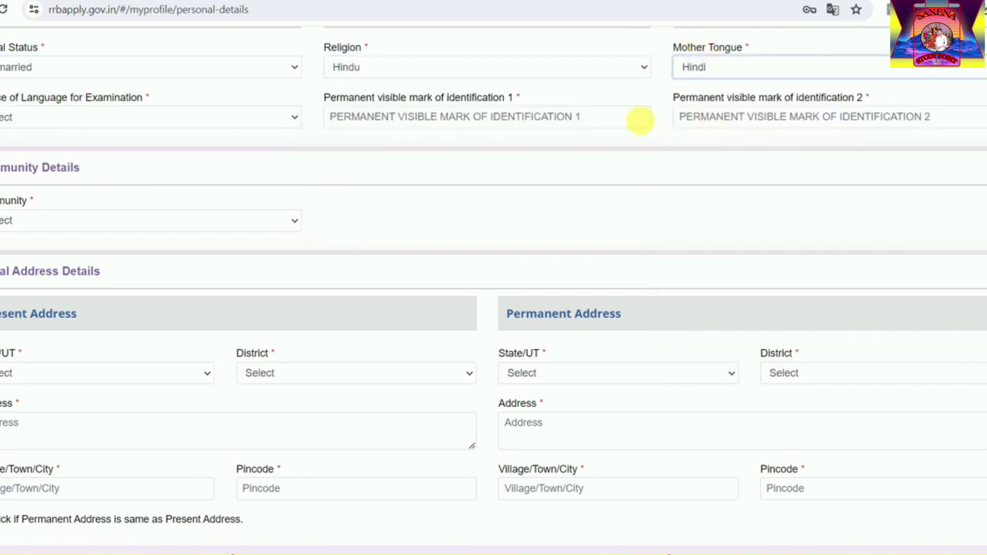
{"action": "left_click", "coordinate": [72, 125]}
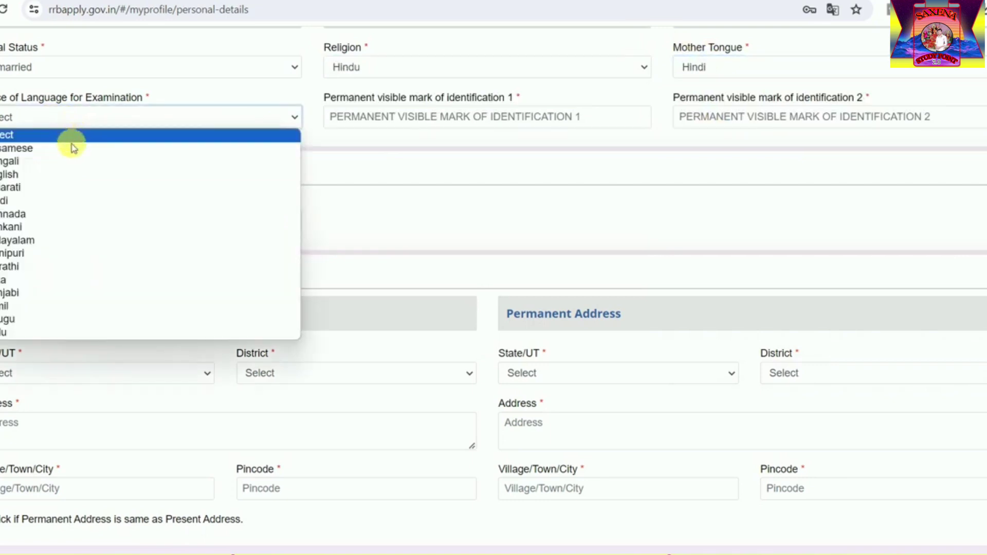
{"action": "left_click", "coordinate": [76, 175]}
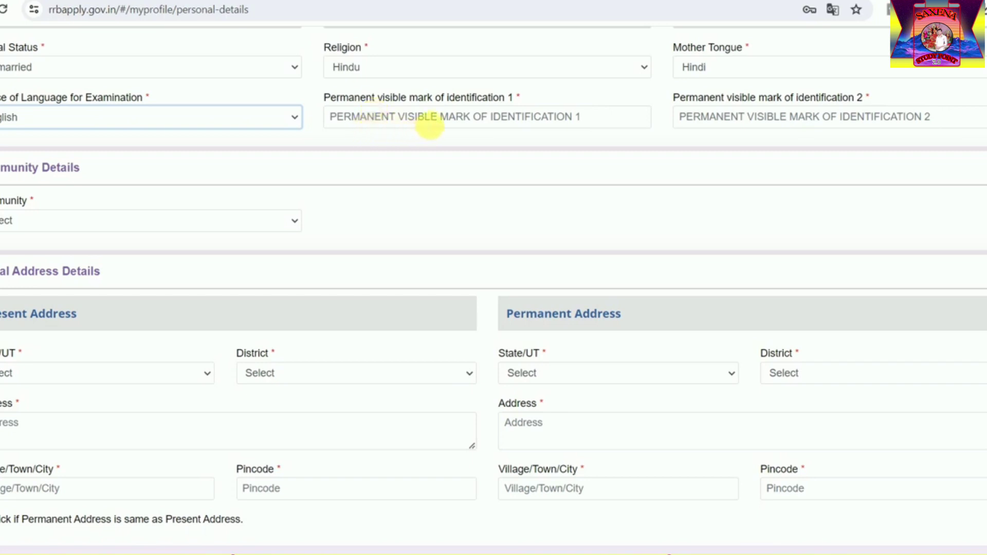
- Enter NO MARK as the second permanent visible mark of identification
{"action": "left_click", "coordinate": [553, 123]}
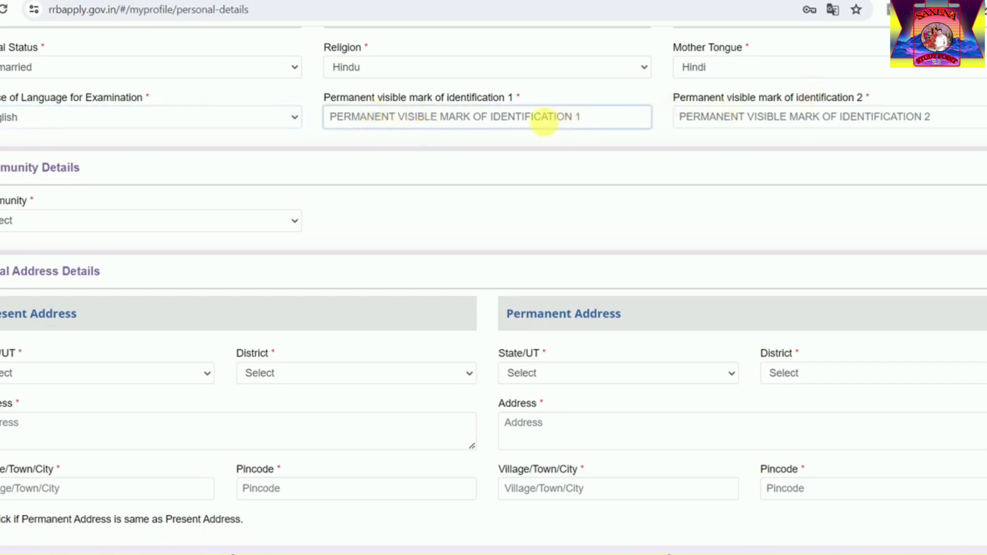
{"action": "left_click", "coordinate": [709, 124]}
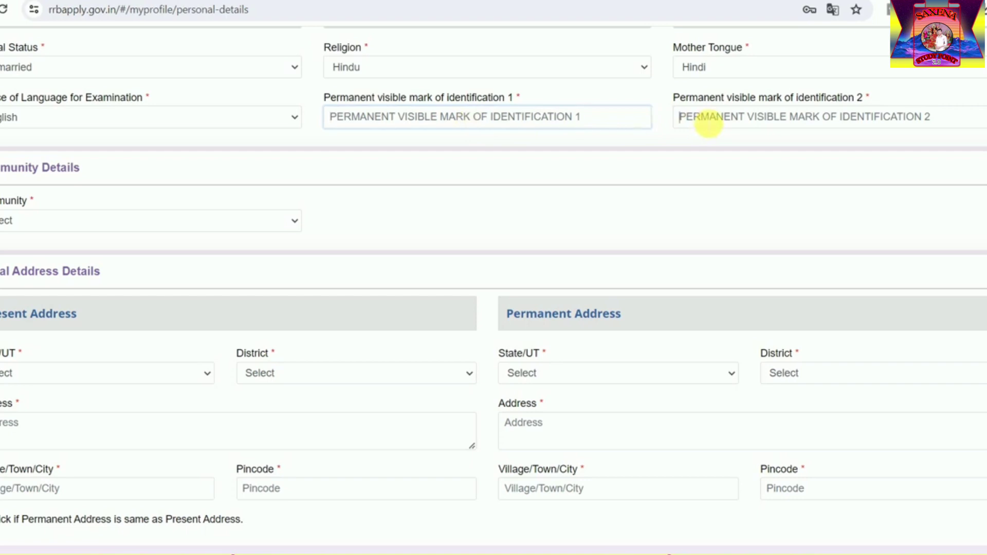
{"action": "type", "text": "NO MARK"}
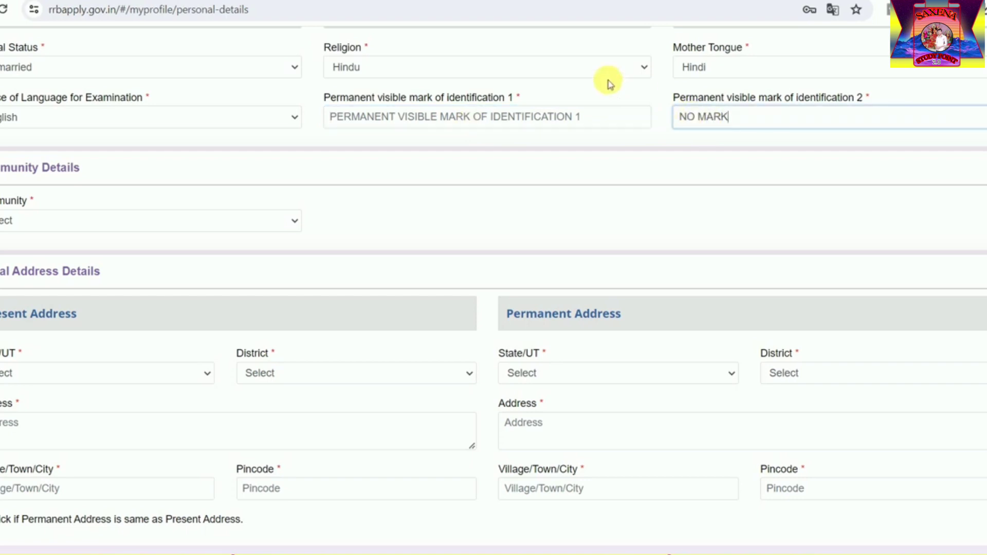
- Set the applicant's community to OBC (Other Backward Classes) and agree to the reservation eligibility notice
{"action": "scroll", "coordinate": [424, 137], "scroll_direction": "down", "scroll_amount": 3}
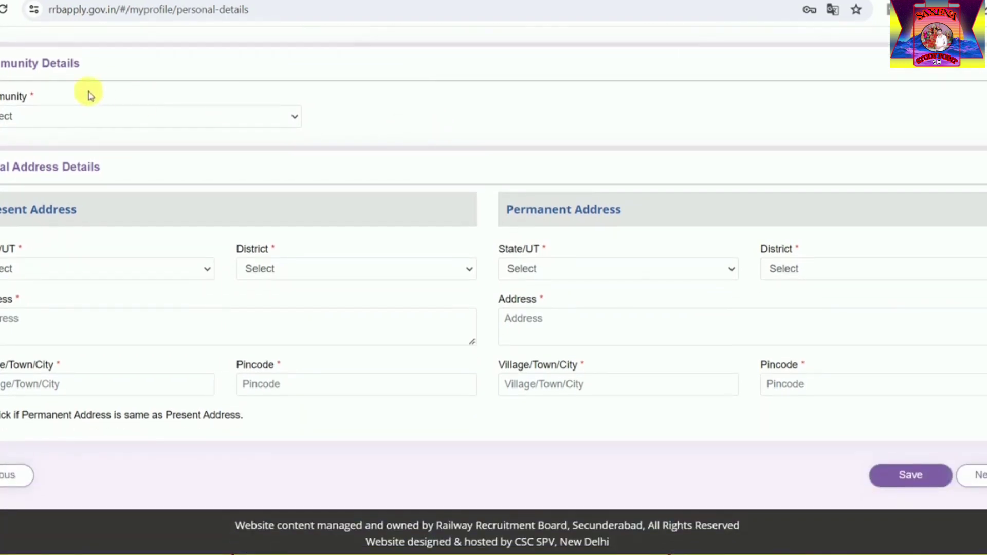
{"action": "left_click", "coordinate": [41, 118]}
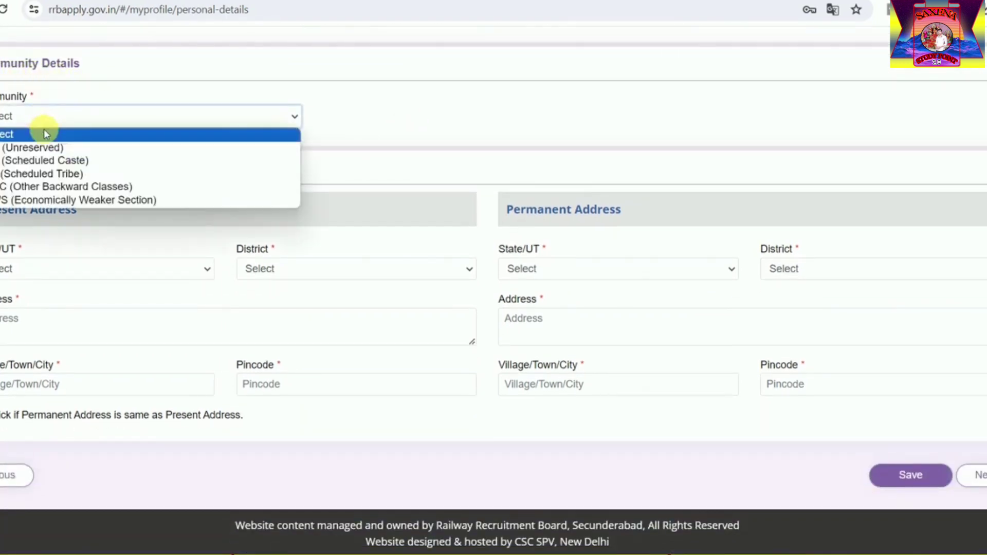
{"action": "left_click", "coordinate": [60, 187]}
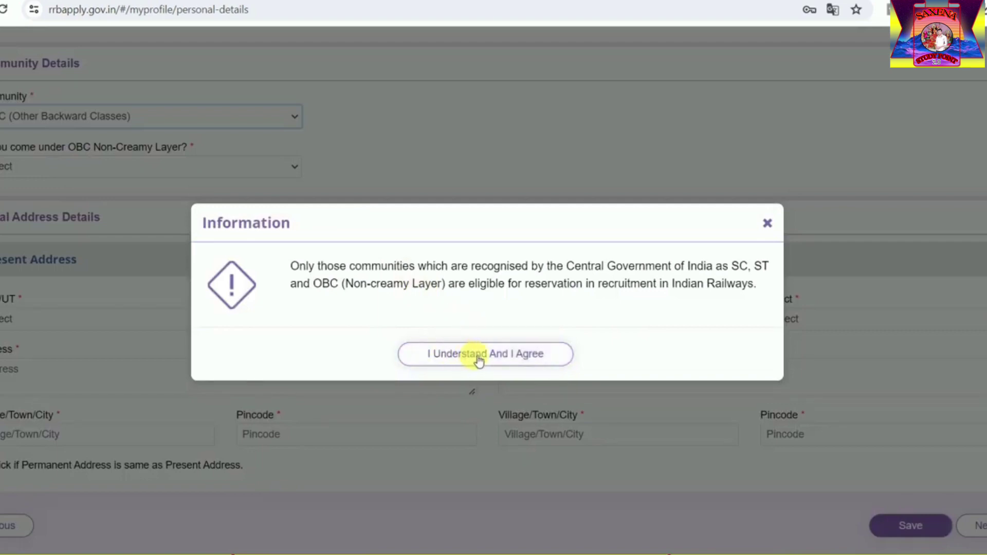
{"action": "left_click", "coordinate": [499, 359]}
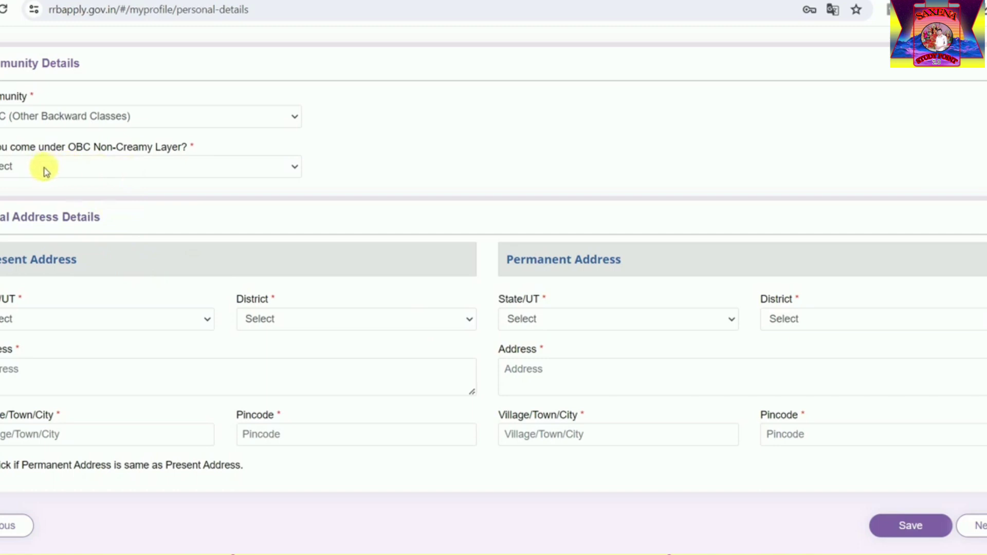
- Answer Yes to coming under the OBC Non-Creamy Layer and agree to the certificate and self-declaration requirement
{"action": "left_click", "coordinate": [98, 174]}
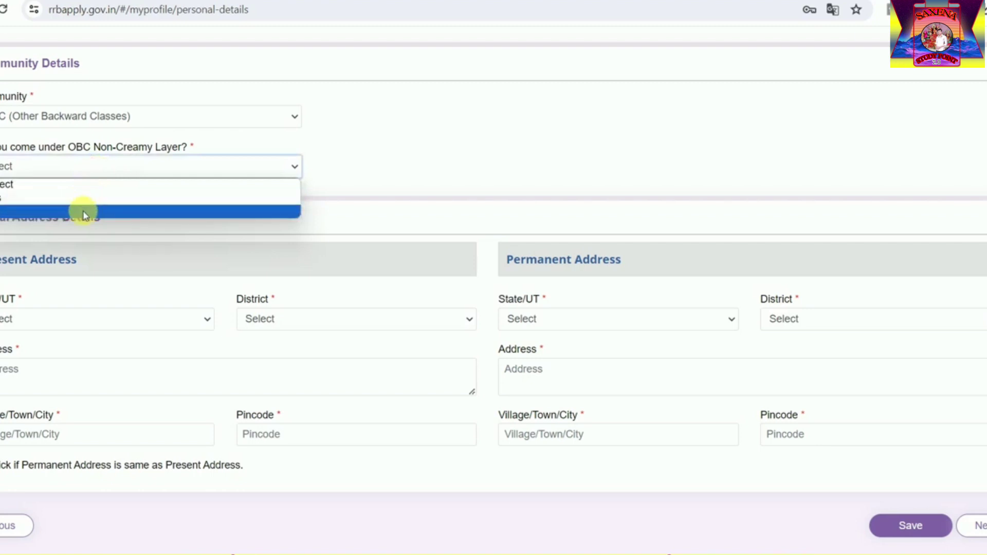
{"action": "left_click", "coordinate": [84, 187]}
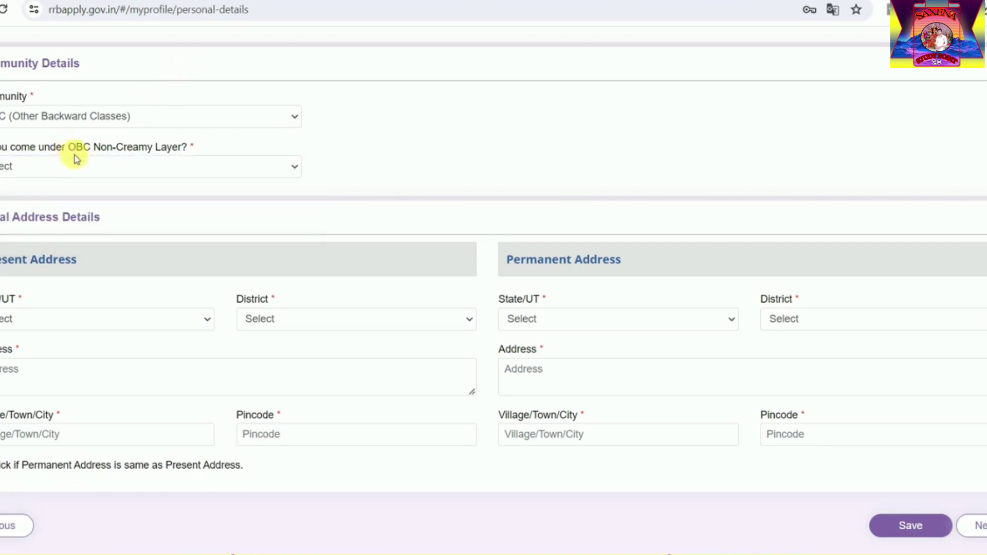
{"action": "left_click", "coordinate": [118, 173]}
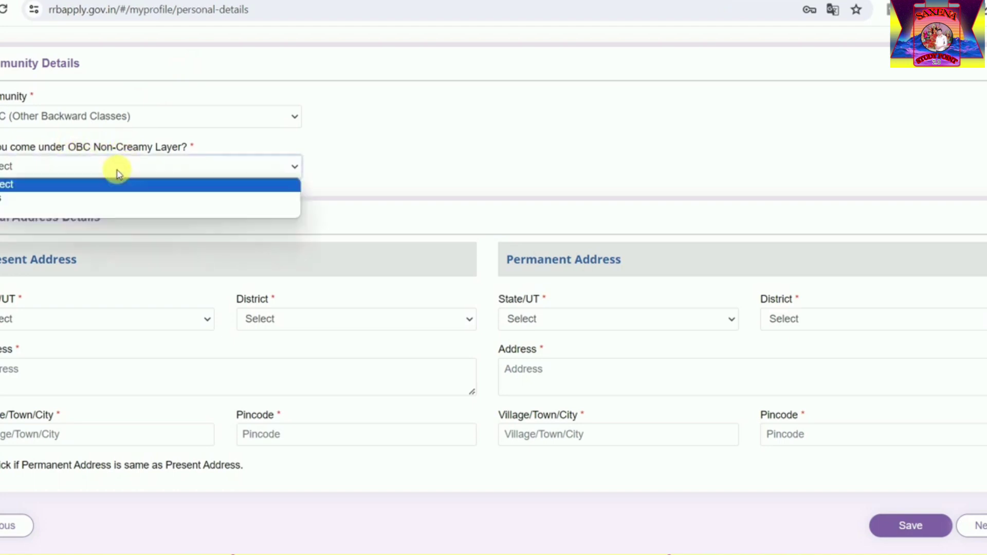
{"action": "left_click", "coordinate": [103, 199]}
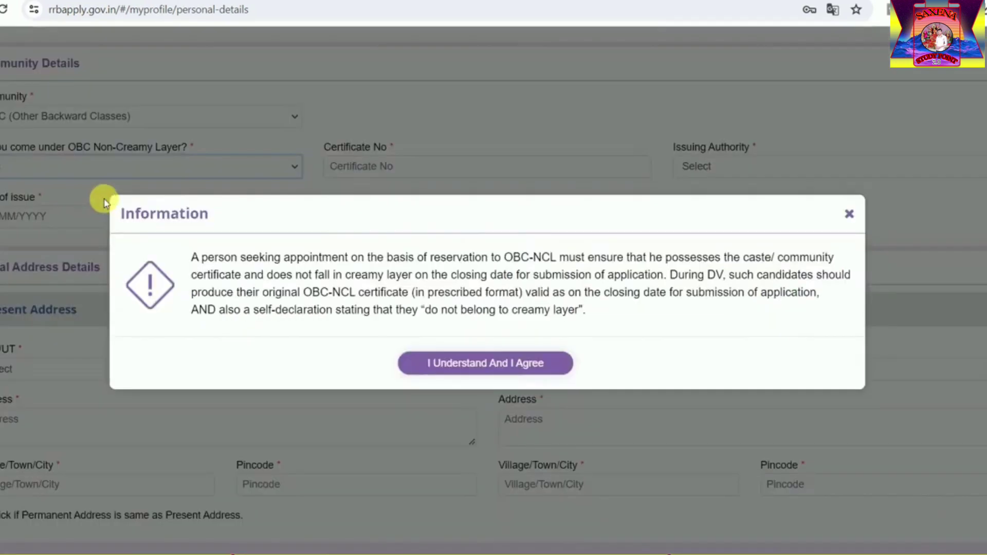
{"action": "left_click", "coordinate": [451, 360]}
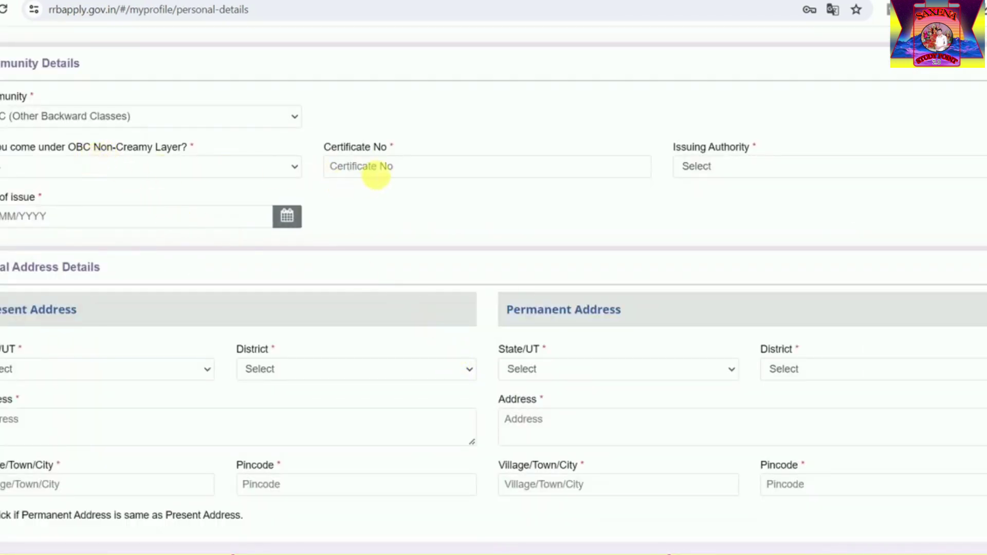
- Review the Issuing Authority options available for the OBC certificate
{"action": "left_click", "coordinate": [721, 169]}
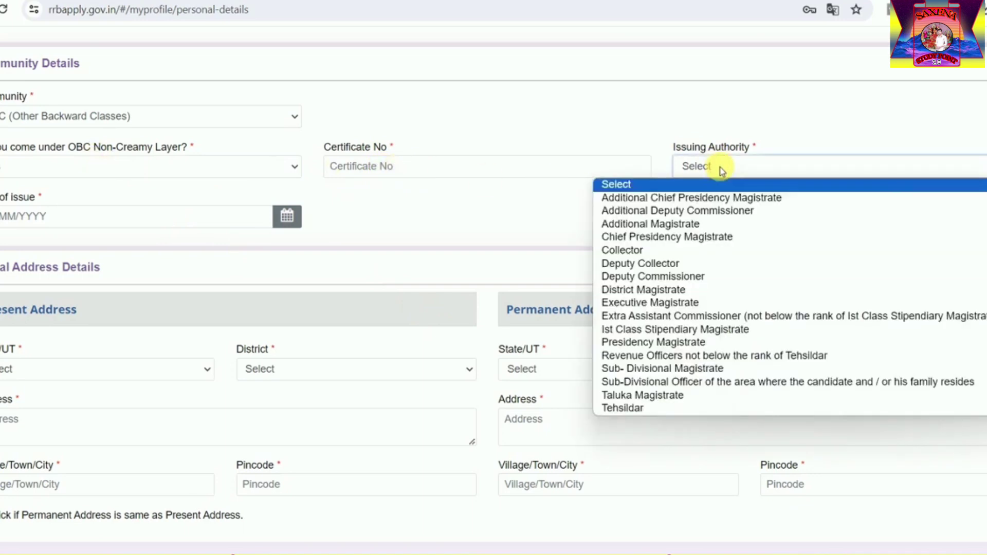
{"action": "left_click", "coordinate": [637, 142]}
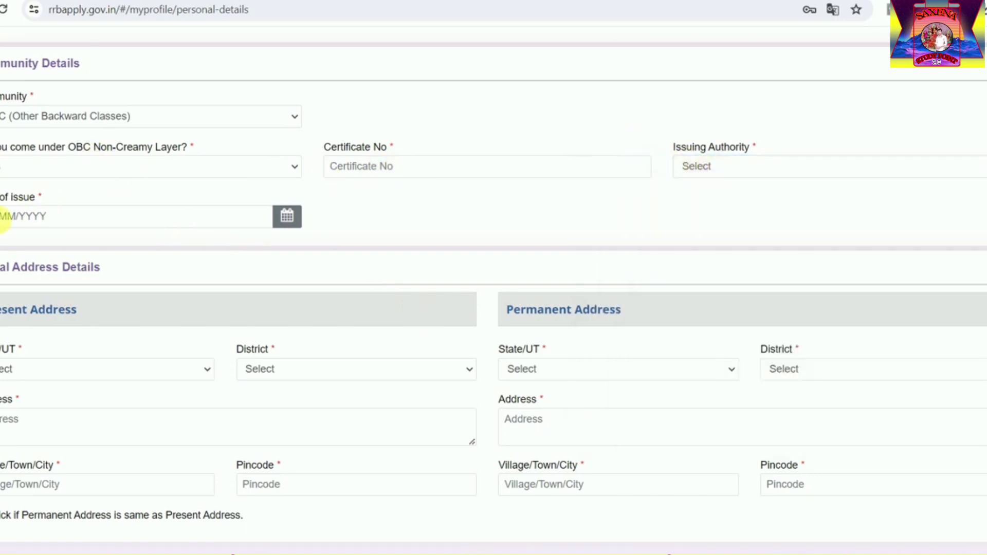
{"action": "left_click", "coordinate": [77, 170]}
- Try the SC (Scheduled Caste) community option, agreeing to the reservation eligibility notice and answering Yes to the free rail travel pass
{"action": "left_click", "coordinate": [117, 117]}
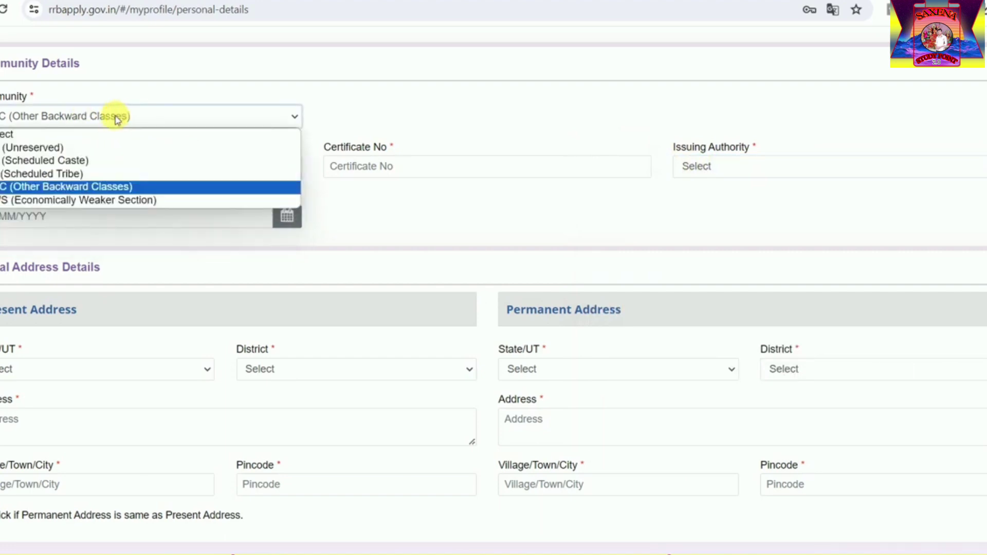
{"action": "left_click", "coordinate": [101, 160]}
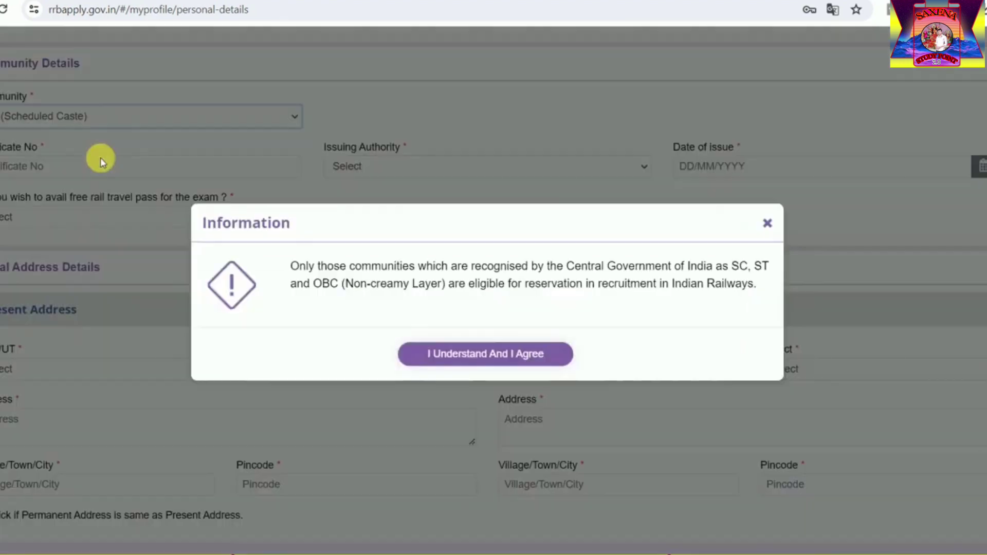
{"action": "left_click", "coordinate": [452, 357]}
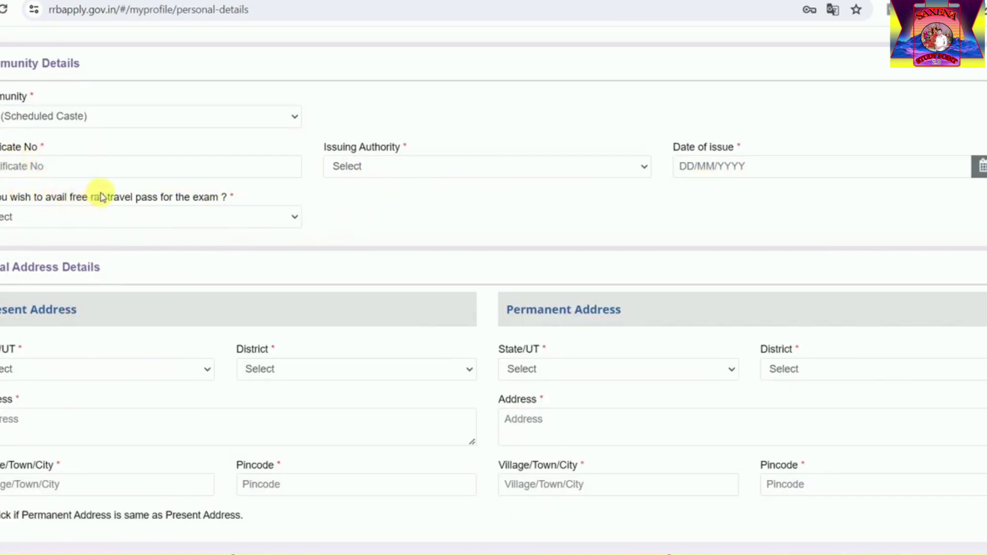
{"action": "left_click", "coordinate": [132, 219]}
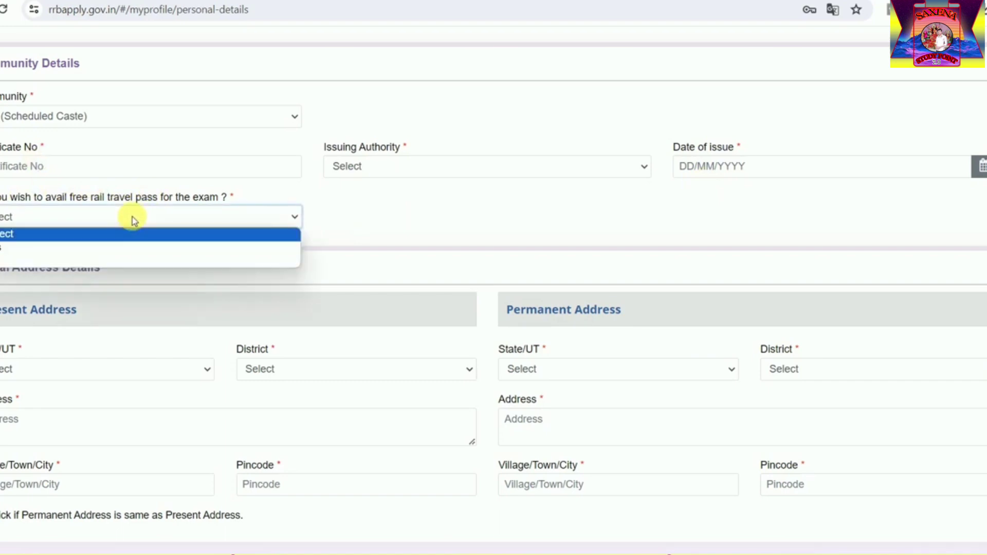
{"action": "left_click", "coordinate": [111, 249]}
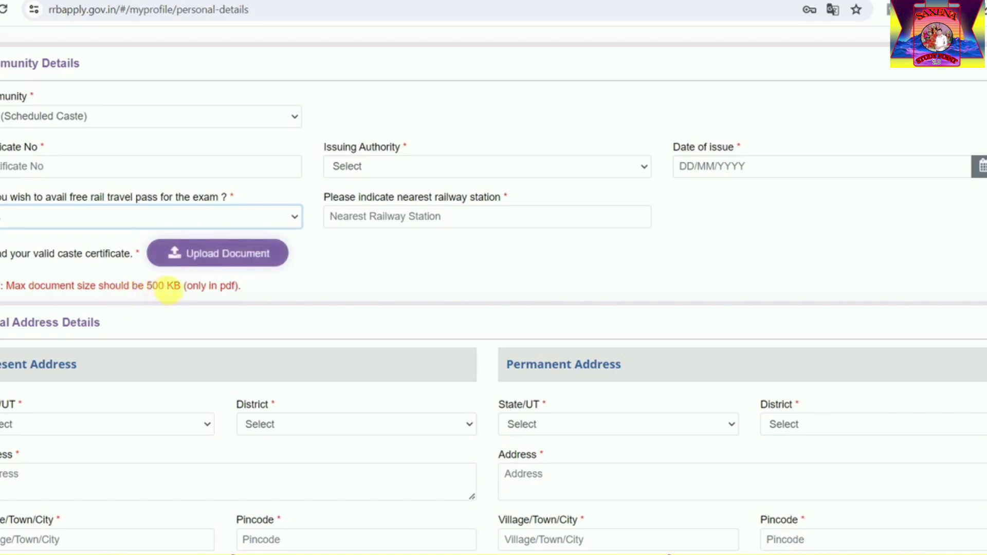
- Switch the community back to OBC (Other Backward Classes) with Yes for the Non-Creamy Layer
{"action": "left_click", "coordinate": [118, 123]}
{"action": "left_click", "coordinate": [242, 220]}
- Set the State/UT of the present address to Bihar
{"action": "scroll", "coordinate": [337, 226], "scroll_direction": "down", "scroll_amount": 3}
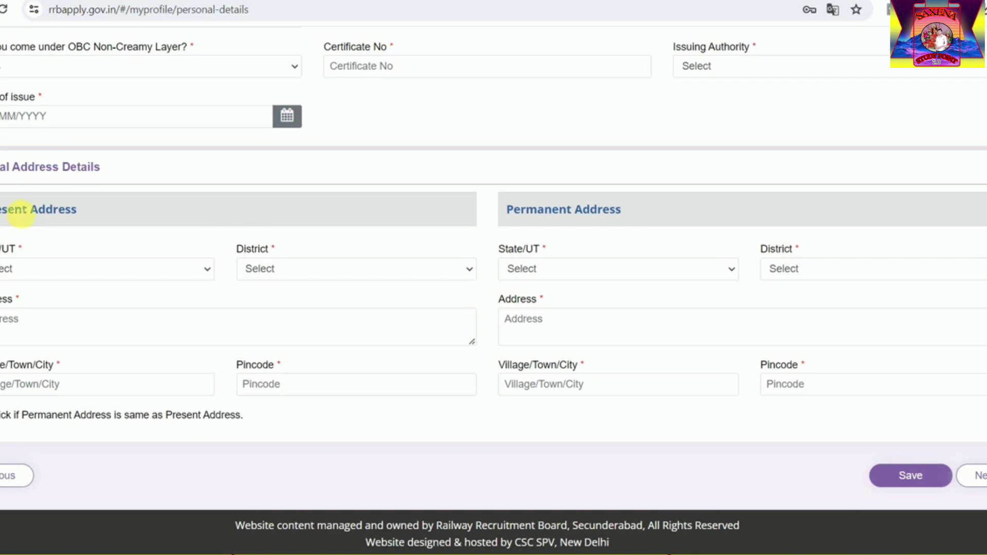
{"action": "left_click_drag", "start_coordinate": [2, 211], "coordinate": [66, 209]}
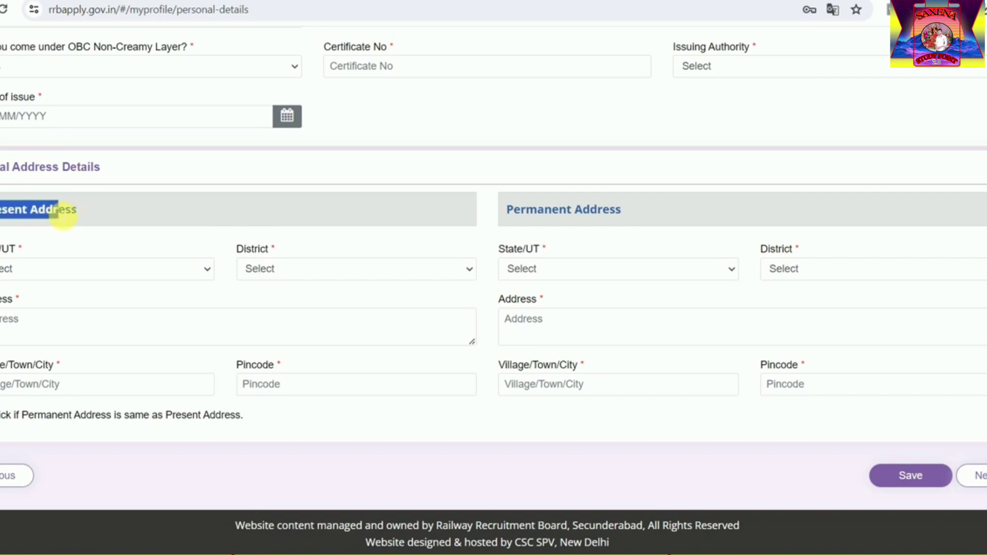
{"action": "left_click", "coordinate": [88, 211]}
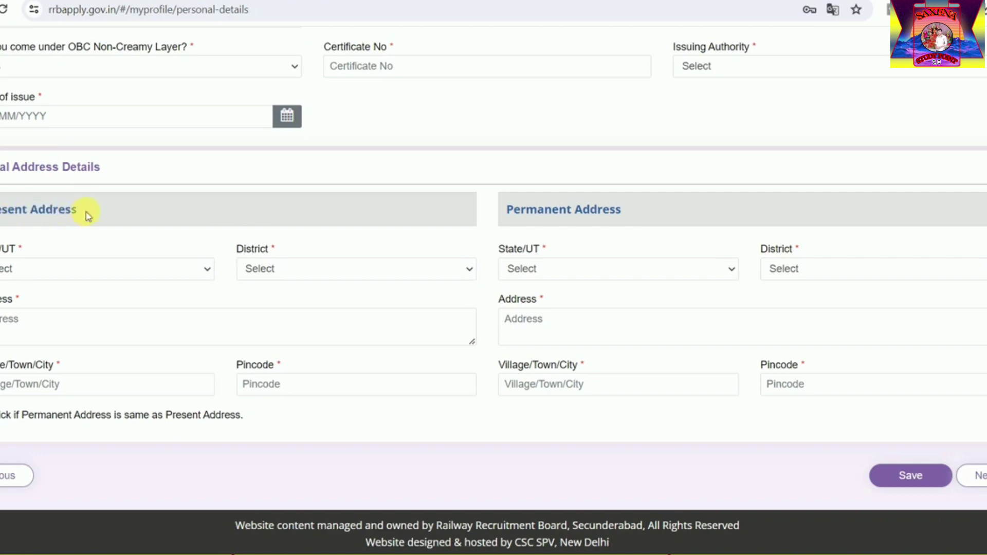
{"action": "left_click", "coordinate": [40, 268]}
{"action": "left_click", "coordinate": [47, 352]}
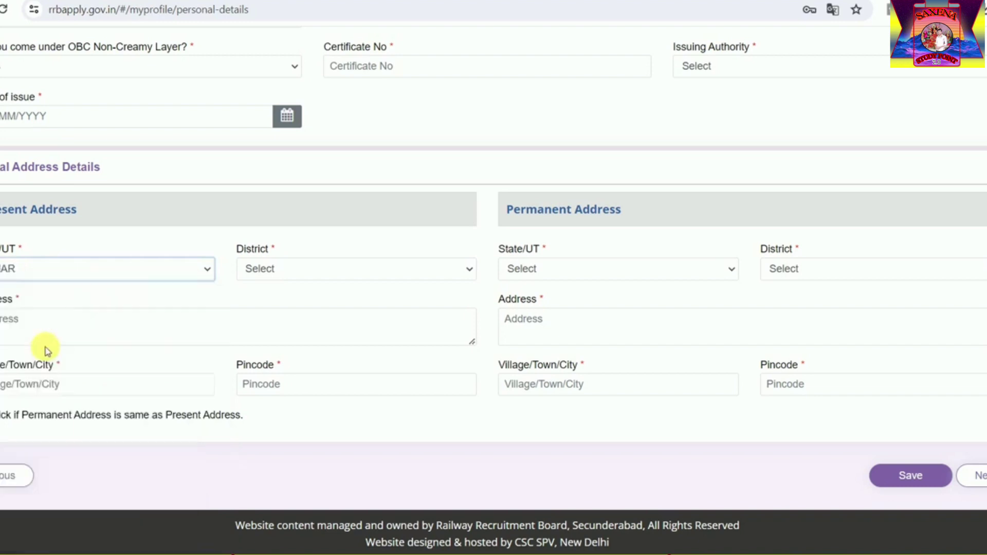
{"action": "left_click", "coordinate": [273, 270]}
{"action": "left_click", "coordinate": [273, 270]}
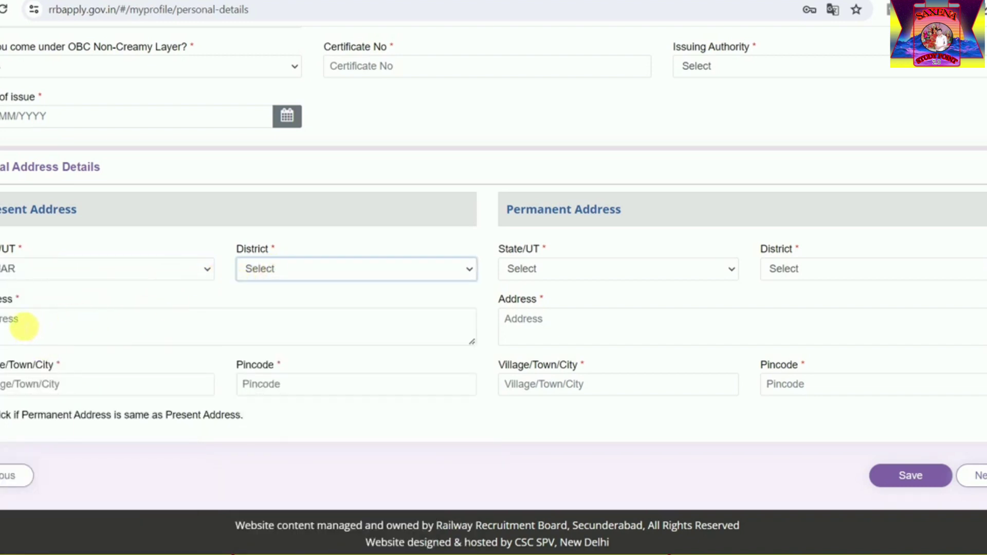
{"action": "left_click", "coordinate": [24, 326]}
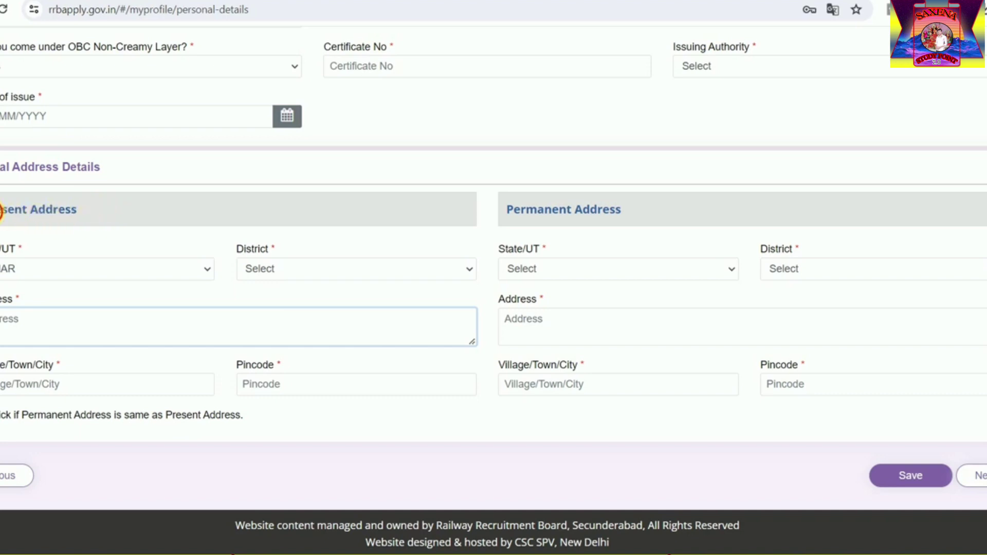
{"action": "left_click_drag", "start_coordinate": [1, 210], "coordinate": [77, 208]}
{"action": "left_click", "coordinate": [504, 215]}
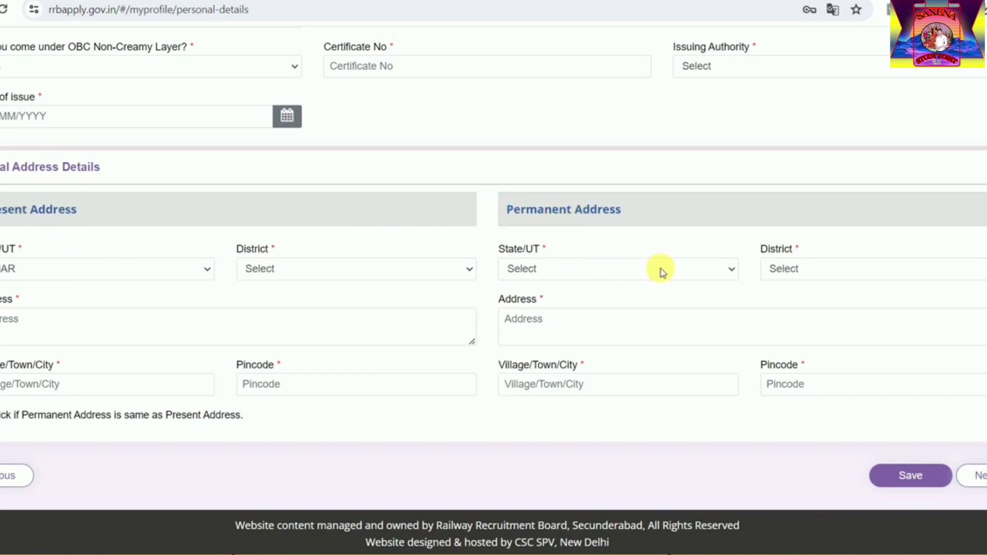
{"action": "left_click_drag", "start_coordinate": [504, 210], "coordinate": [623, 213]}
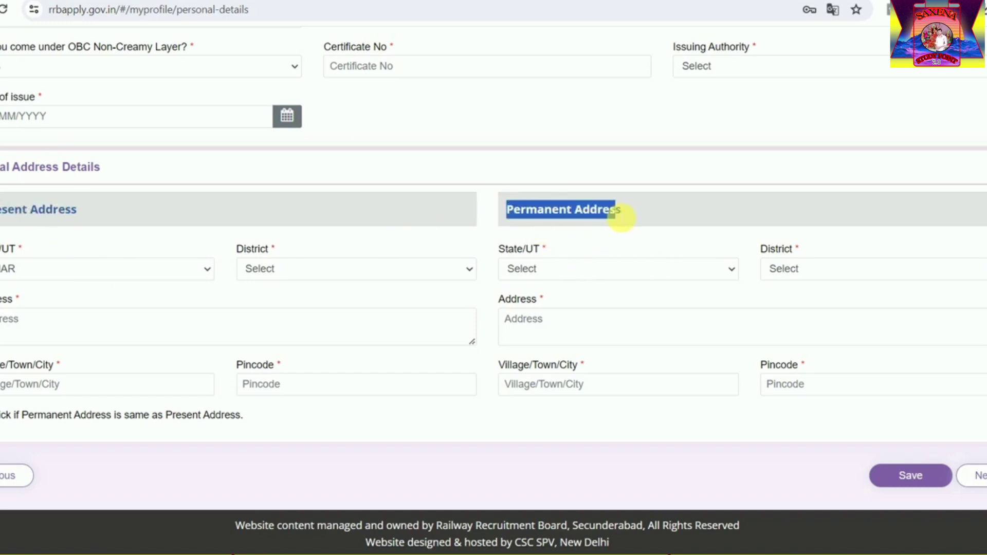
{"action": "left_click", "coordinate": [665, 214]}
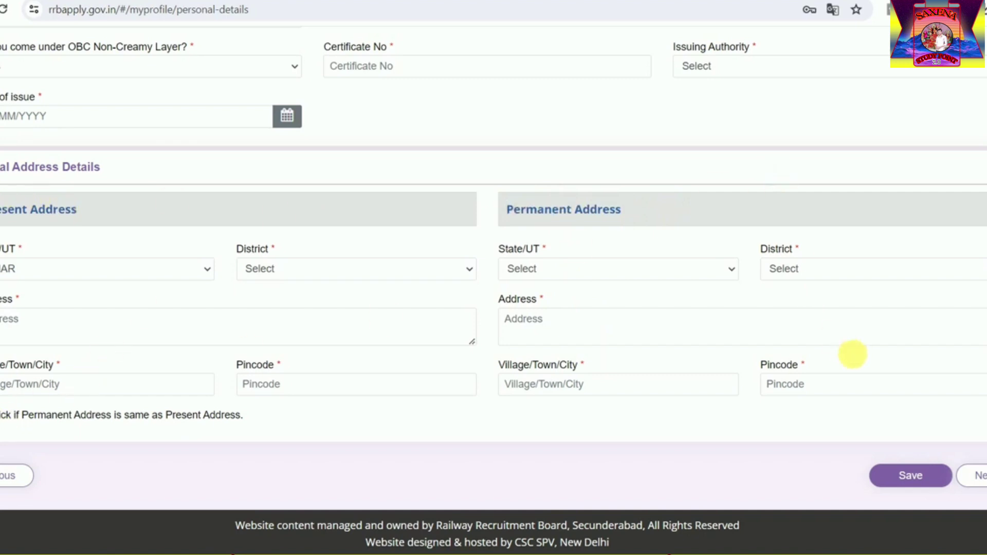
- Save the personal details and continue to the Other Details section
{"action": "left_click", "coordinate": [919, 475]}
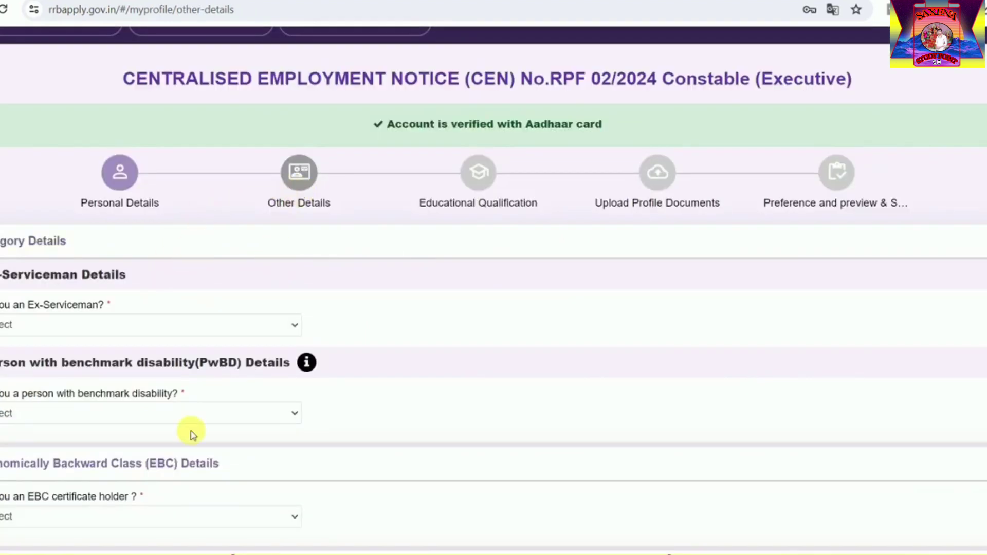
- Answer No to the question about being an Ex-Serviceman
{"action": "left_click", "coordinate": [51, 325]}
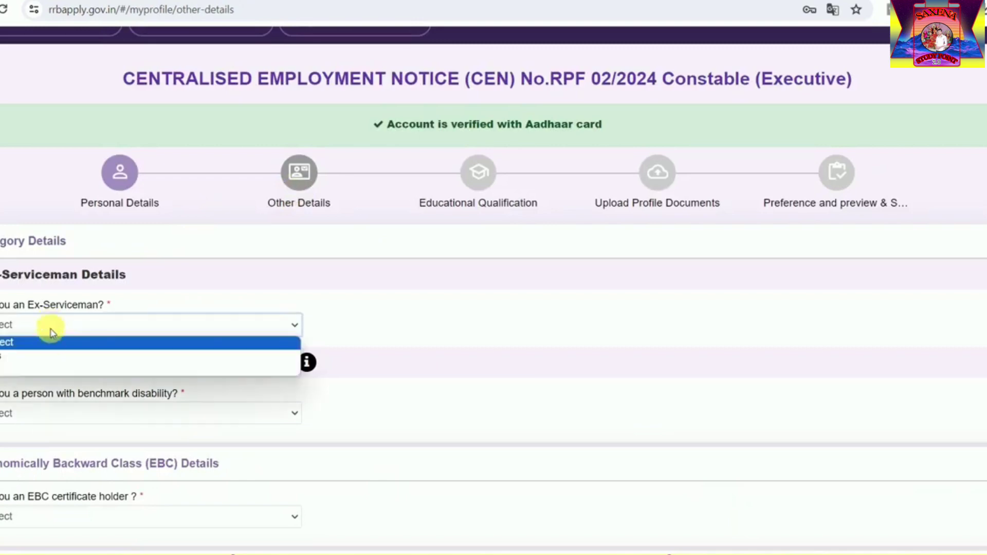
{"action": "left_click", "coordinate": [48, 357]}
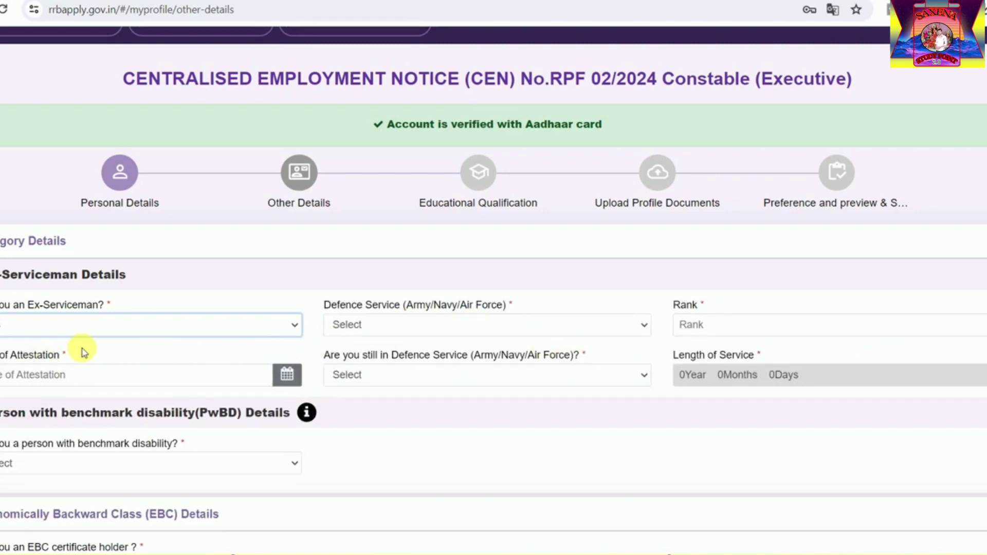
{"action": "left_click", "coordinate": [97, 327]}
{"action": "left_click", "coordinate": [91, 369]}
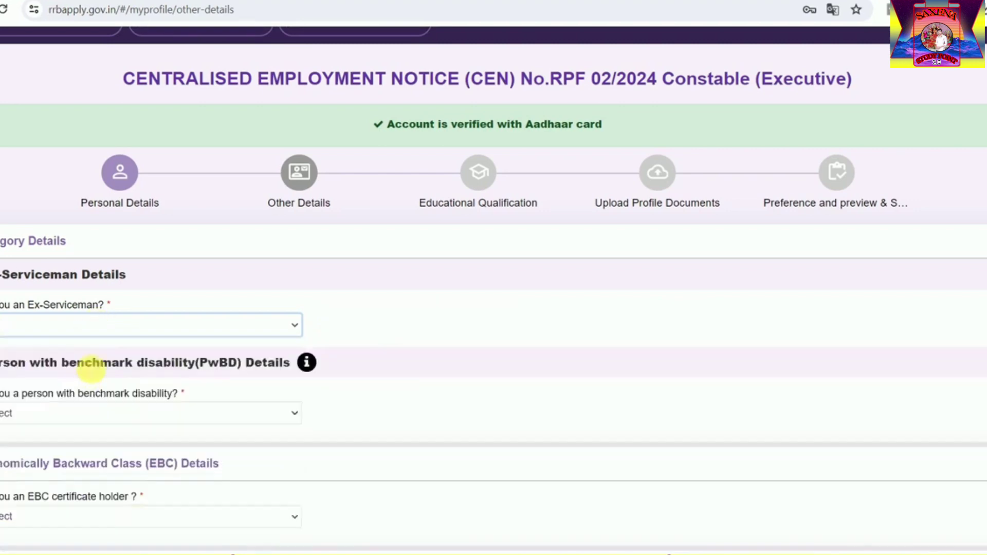
- Answer No to the question about being a person with benchmark disability
{"action": "scroll", "coordinate": [95, 308], "scroll_direction": "down", "scroll_amount": 2}
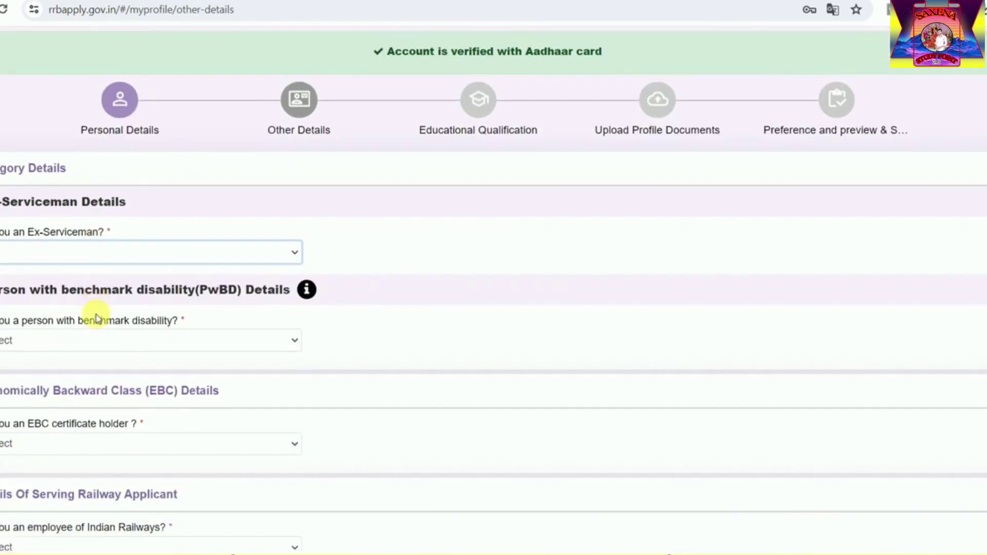
{"action": "left_click", "coordinate": [95, 343]}
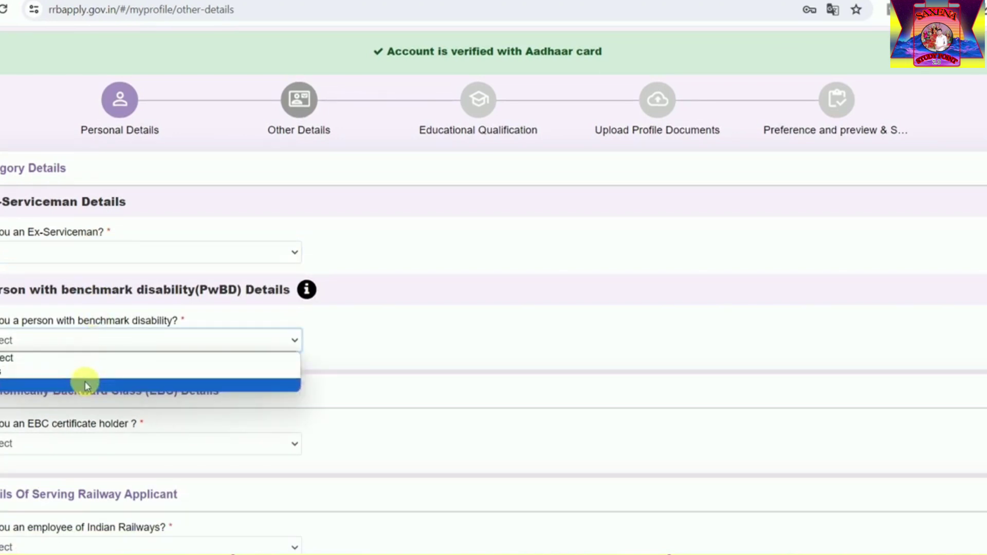
{"action": "left_click", "coordinate": [85, 374]}
- Try answering Yes to being an EBC certificate holder to bring up the fee concession question
{"action": "scroll", "coordinate": [152, 339], "scroll_direction": "down", "scroll_amount": 3}
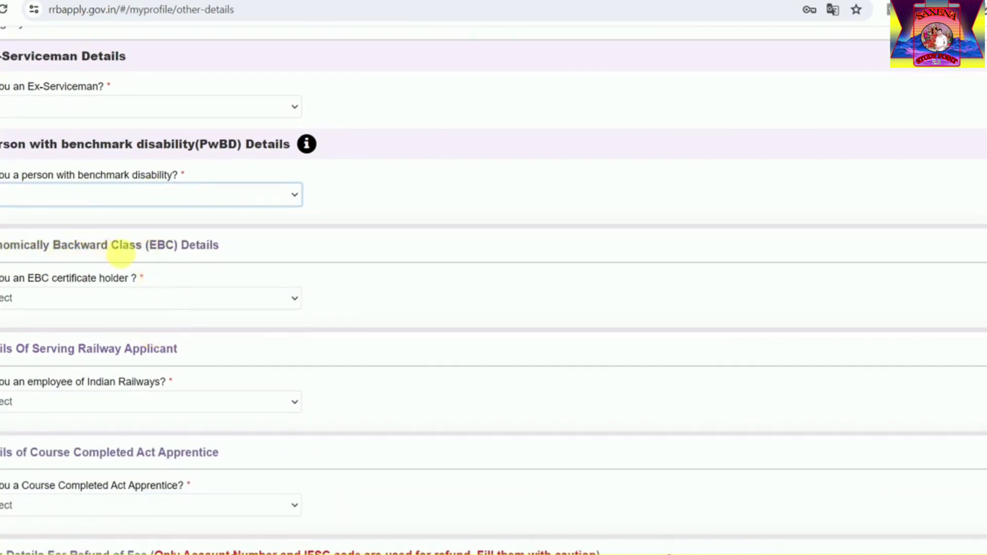
{"action": "left_click", "coordinate": [70, 307]}
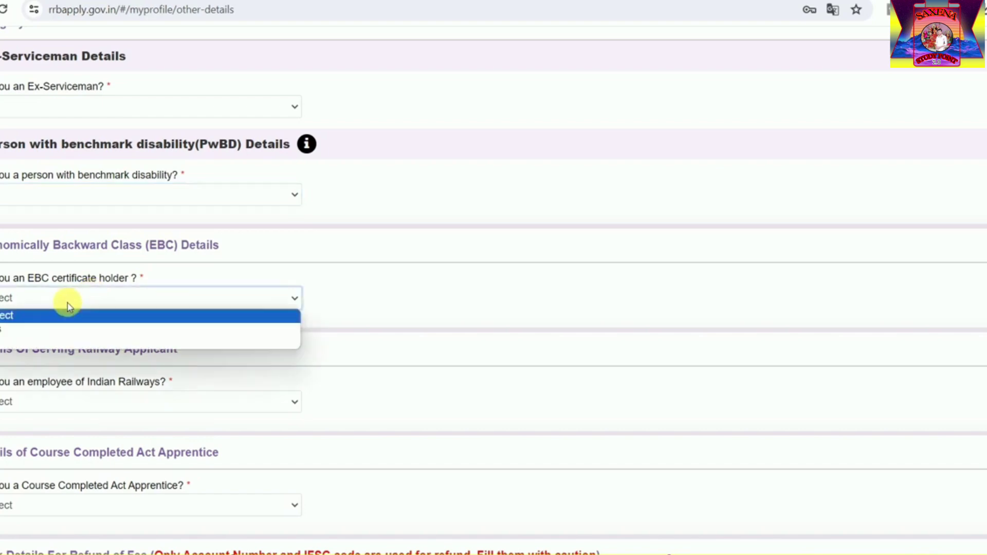
{"action": "left_click", "coordinate": [67, 332]}
{"action": "left_click", "coordinate": [495, 426]}
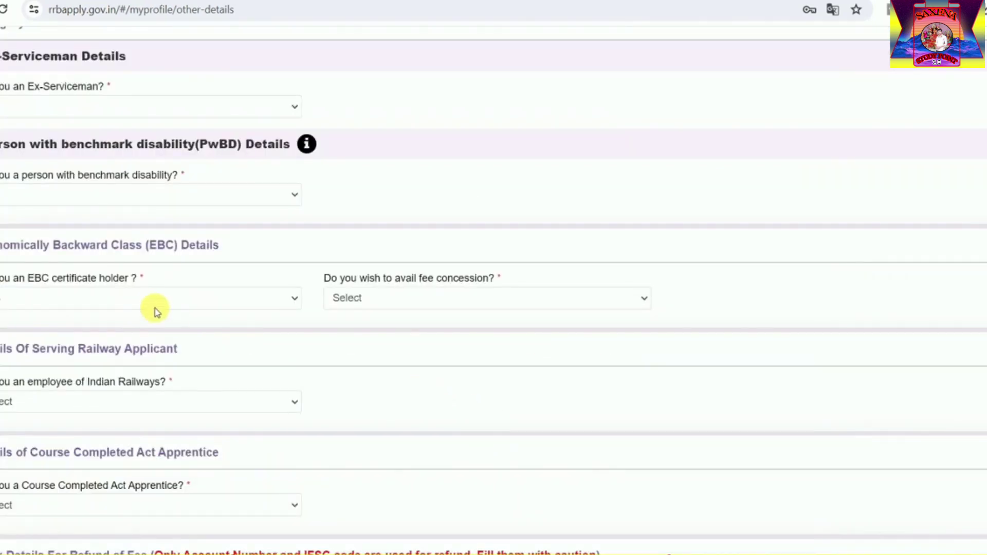
- Answer No to the question about being an EBC certificate holder
{"action": "left_click", "coordinate": [100, 297]}
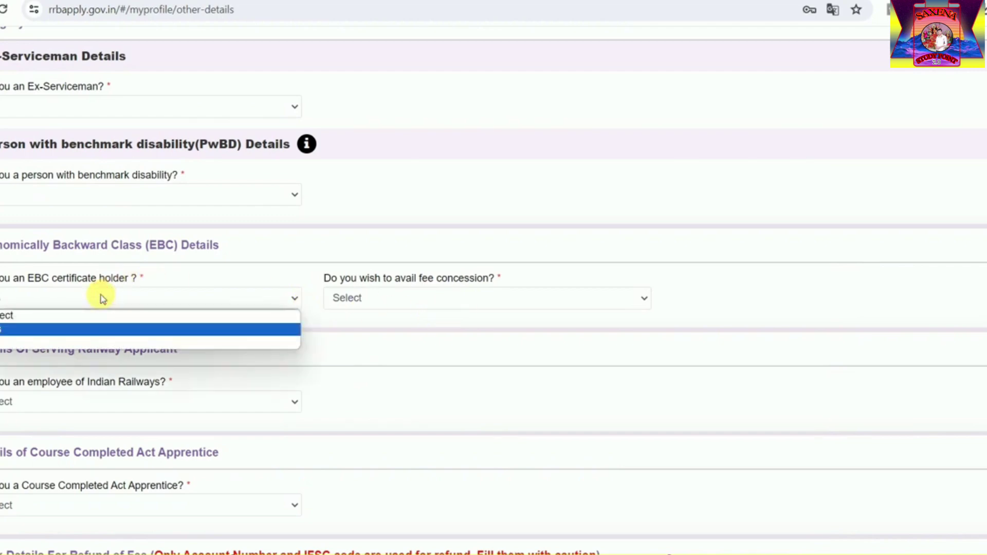
{"action": "left_click", "coordinate": [83, 343]}
- Answer No to the question about being an employee of Indian Railways
{"action": "scroll", "coordinate": [171, 284], "scroll_direction": "down", "scroll_amount": 1}
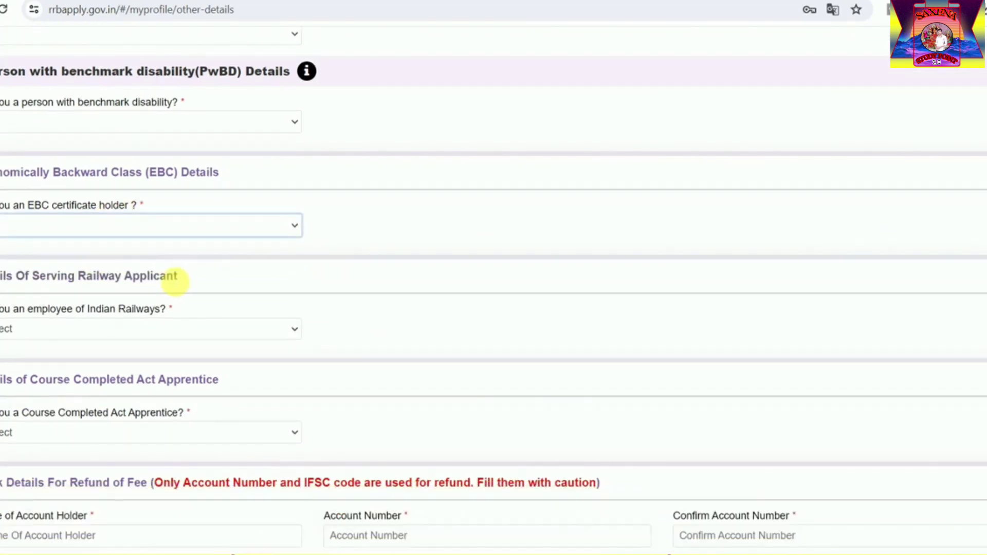
{"action": "scroll", "coordinate": [174, 281], "scroll_direction": "down", "scroll_amount": 1}
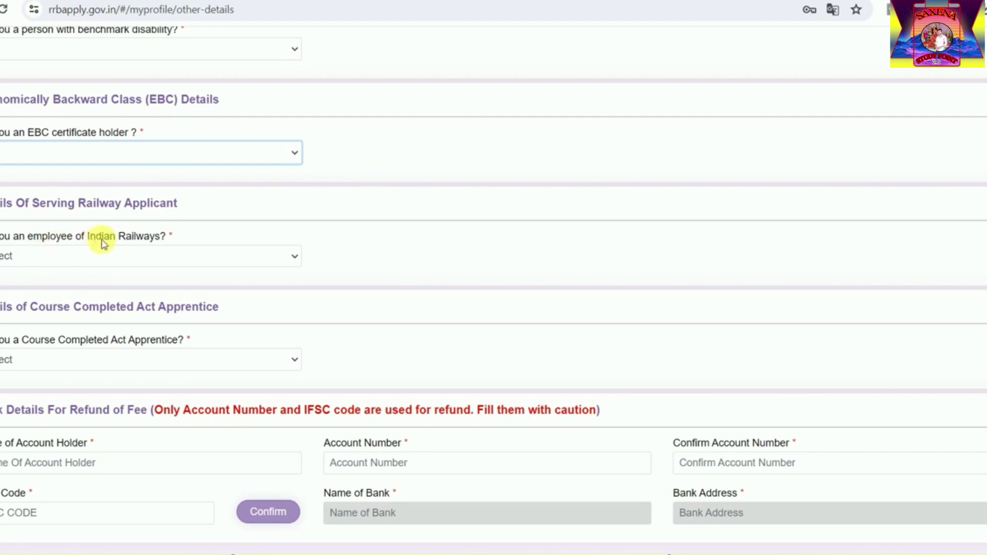
{"action": "left_click", "coordinate": [86, 262]}
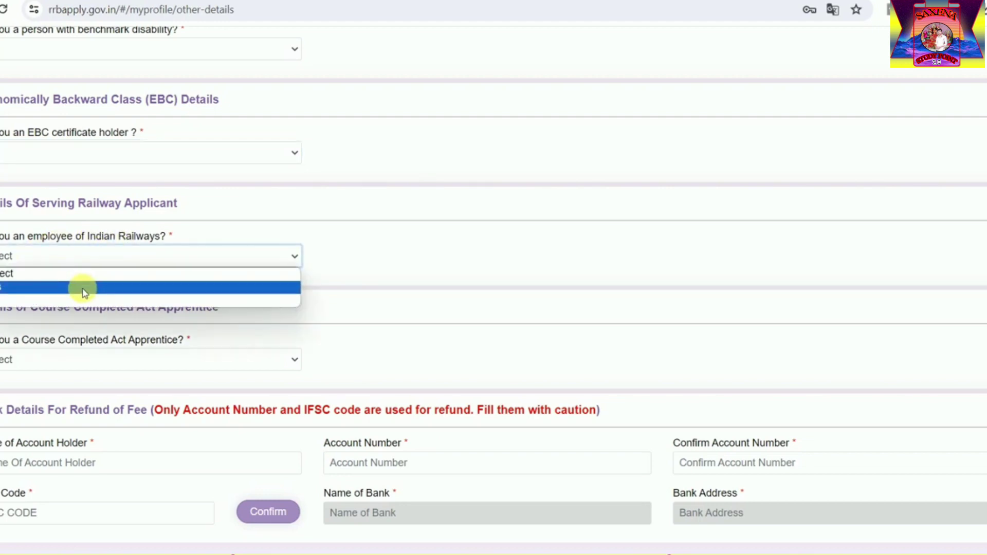
{"action": "left_click", "coordinate": [85, 293]}
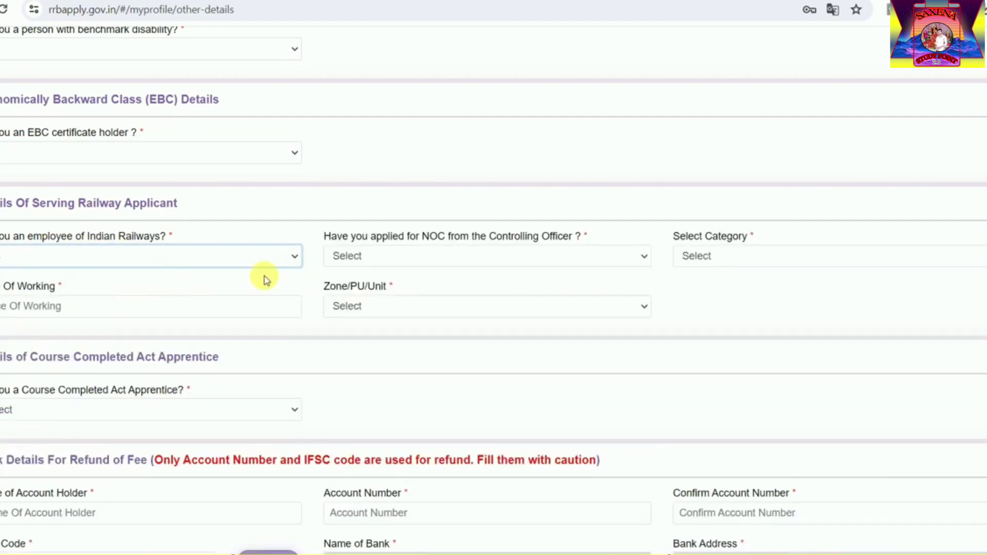
{"action": "left_click", "coordinate": [208, 257]}
{"action": "left_click", "coordinate": [175, 308]}
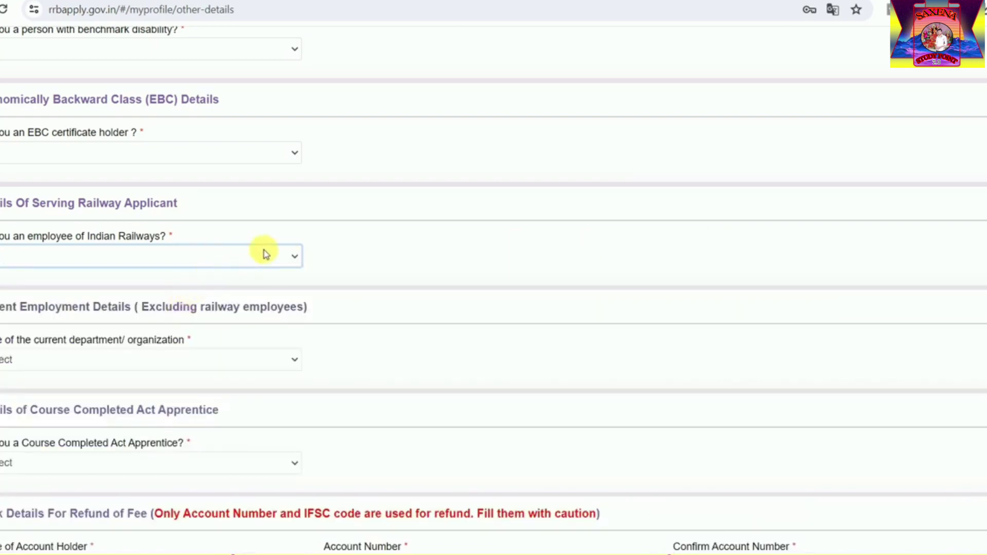
- Set the current department/organization in the current employment details to Not Applicable
{"action": "scroll", "coordinate": [262, 252], "scroll_direction": "down", "scroll_amount": 3}
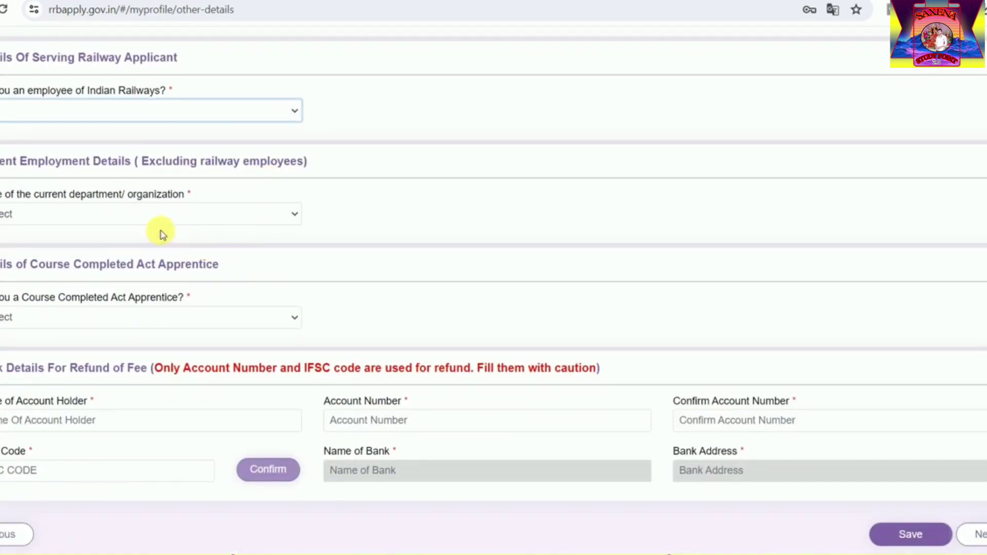
{"action": "key", "text": "Tab"}
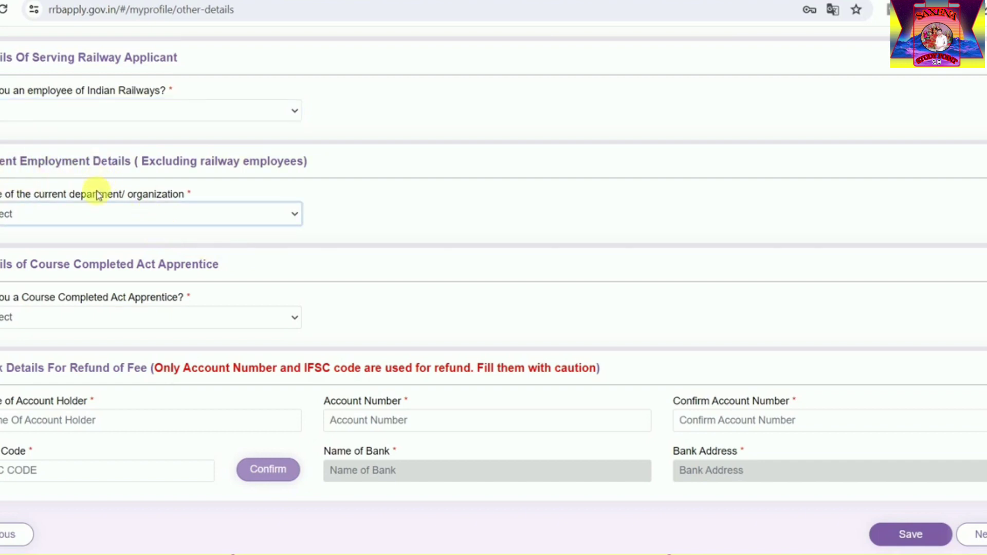
{"action": "left_click", "coordinate": [98, 213]}
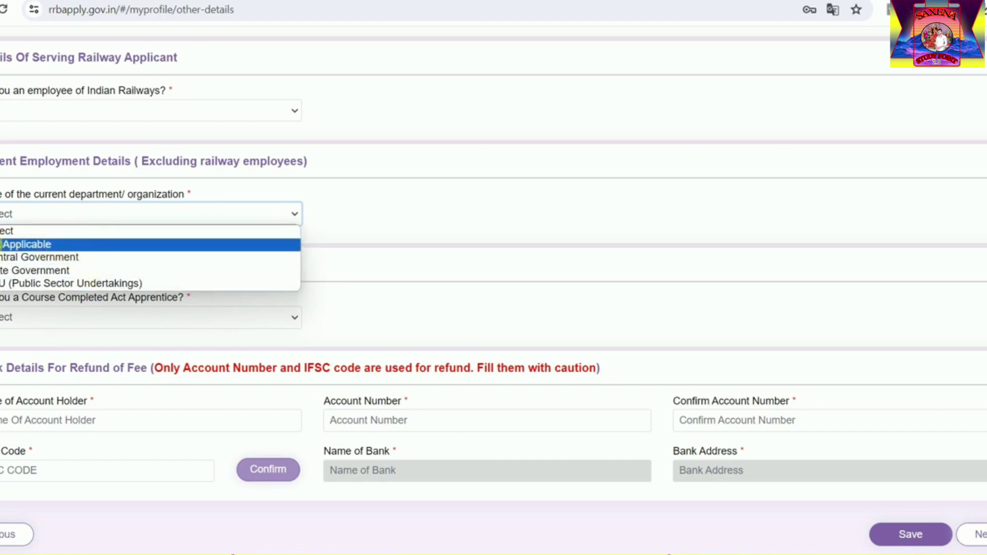
{"action": "left_click", "coordinate": [23, 244]}
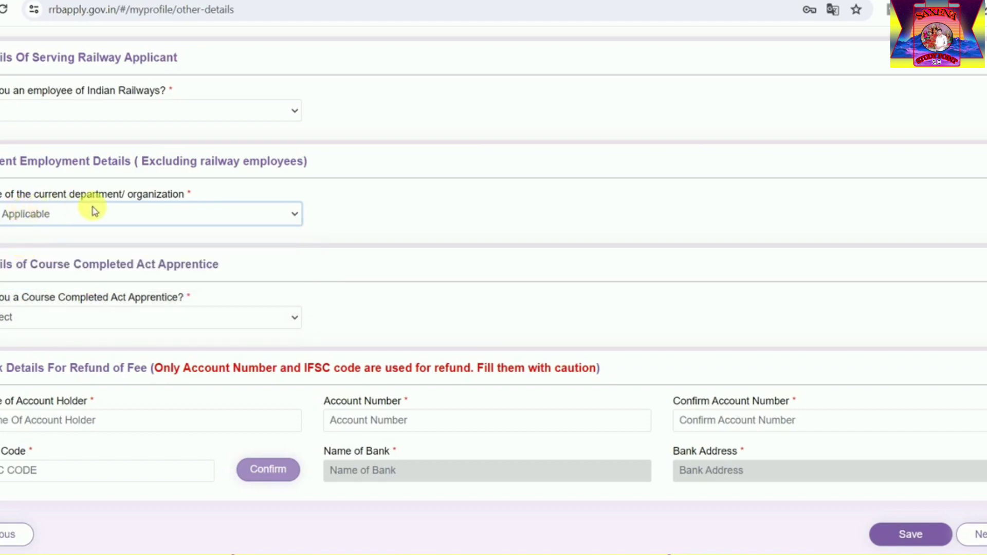
- Answer No to the Course Completed Act Apprentice question, then fill in the bank details for fee refund and save the other details
{"action": "scroll", "coordinate": [110, 212], "scroll_direction": "down", "scroll_amount": 1}
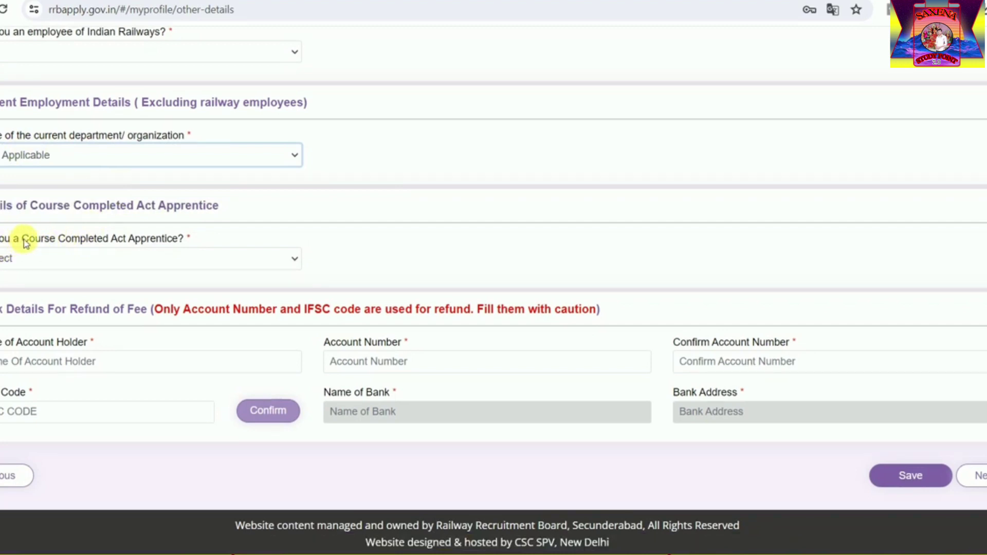
{"action": "left_click", "coordinate": [107, 260]}
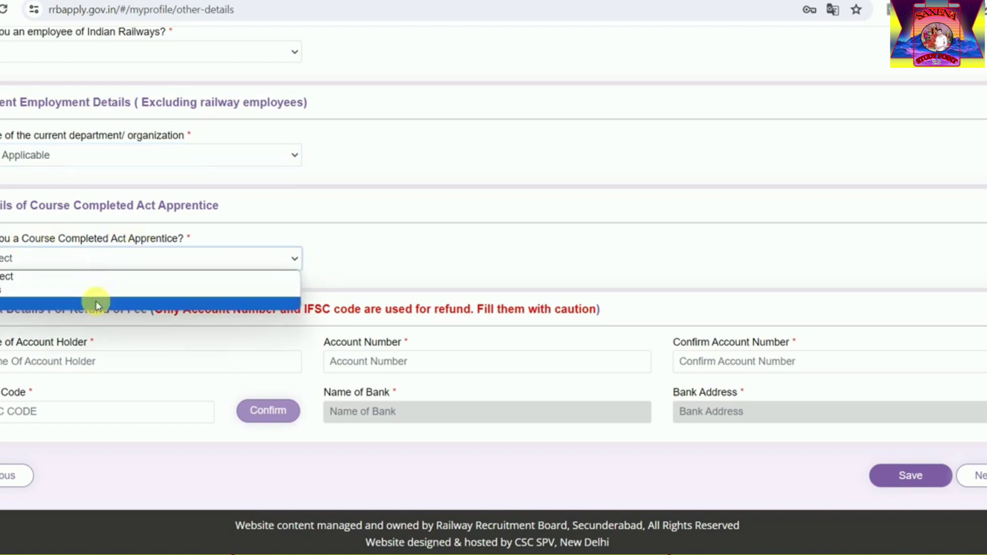
{"action": "left_click", "coordinate": [97, 302]}
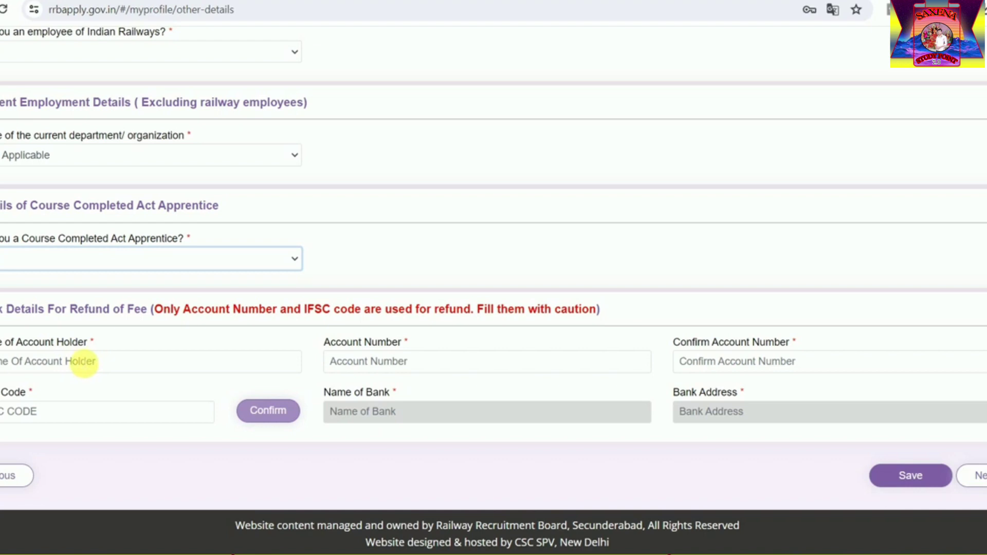
{"action": "left_click", "coordinate": [83, 362]}
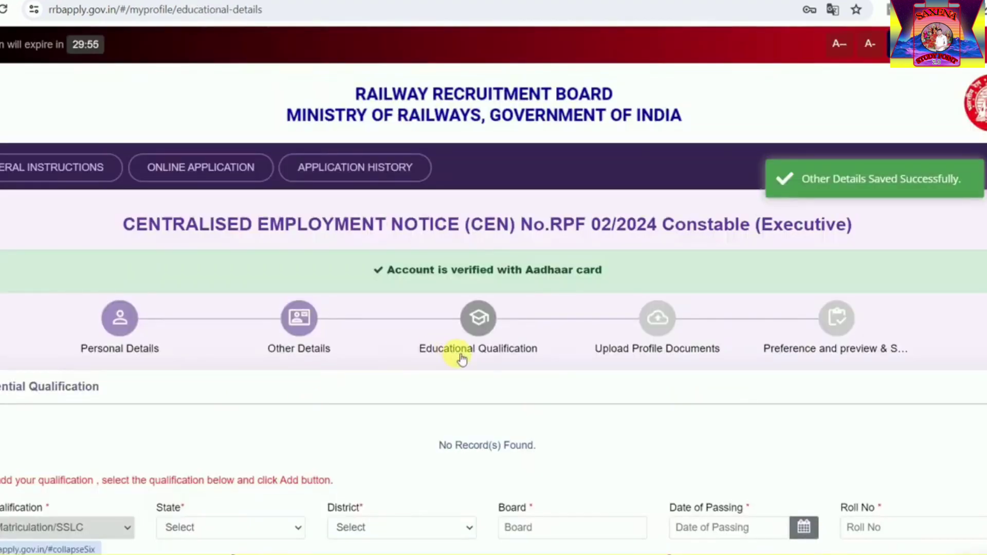
- For the Matriculation/SSLC qualification, select BIHAR as the state and Sitamarhi as the district, and enter BSEB PATNA as the board
{"action": "scroll", "coordinate": [202, 394], "scroll_direction": "down", "scroll_amount": 3}
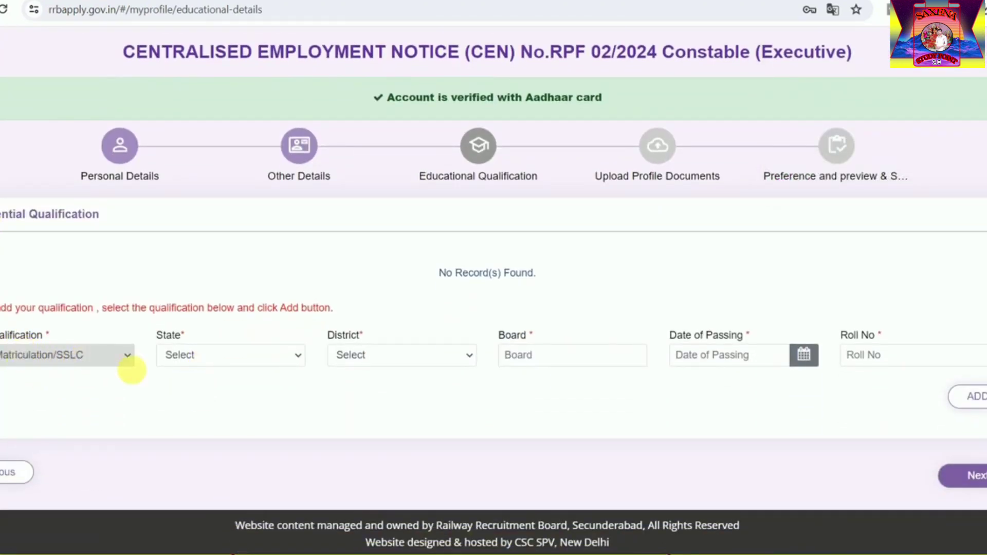
{"action": "left_click", "coordinate": [210, 362]}
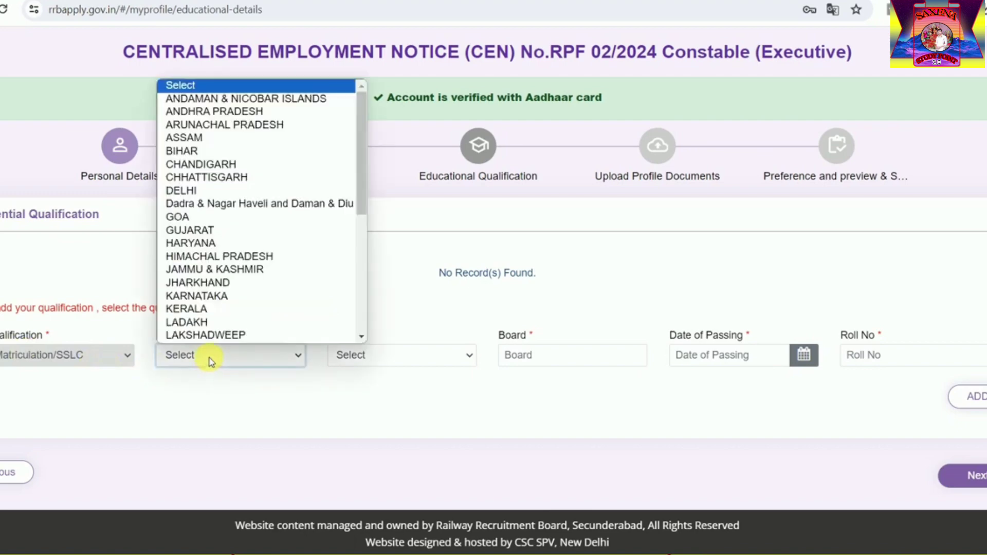
{"action": "left_click", "coordinate": [227, 149]}
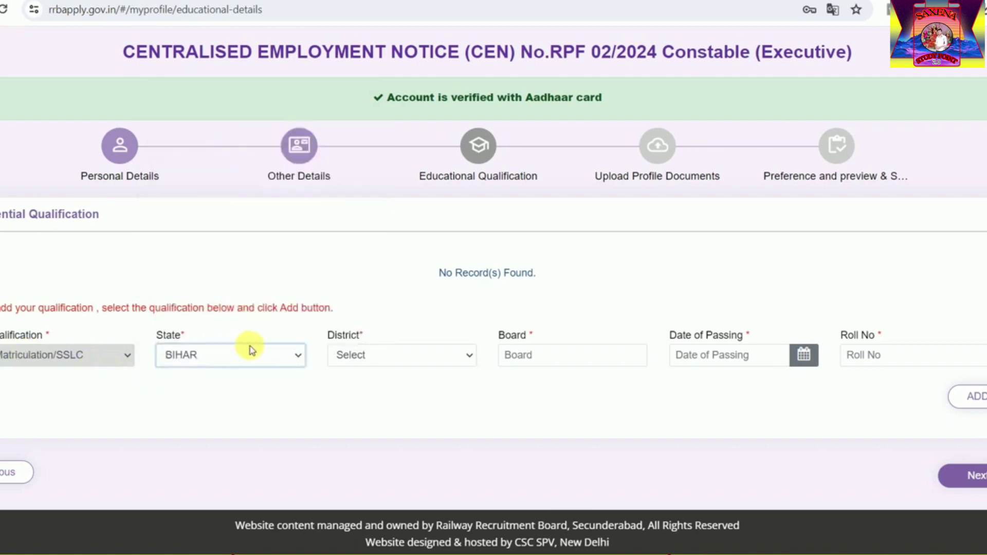
{"action": "left_click", "coordinate": [399, 355]}
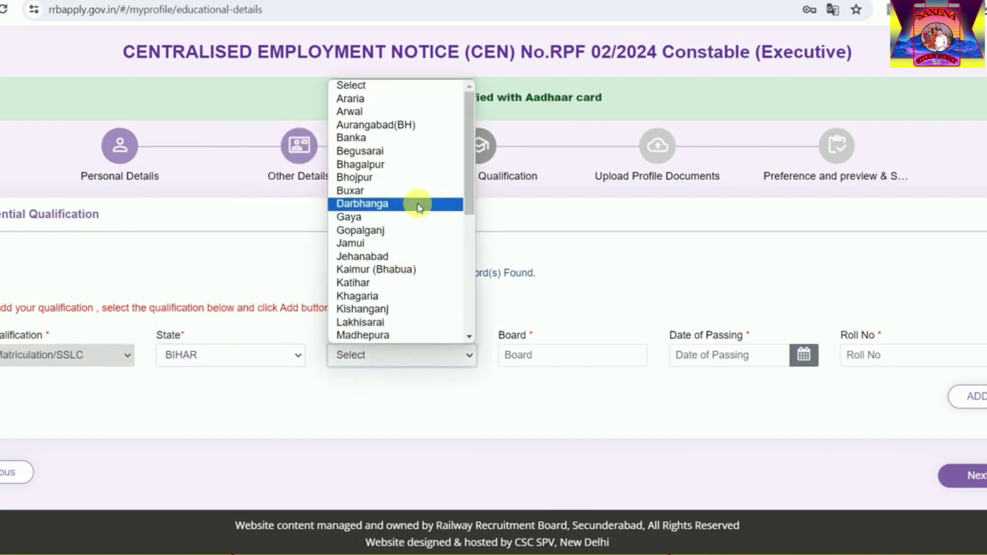
{"action": "scroll", "coordinate": [414, 247], "scroll_direction": "down", "scroll_amount": 5}
{"action": "left_click", "coordinate": [413, 298]}
{"action": "left_click", "coordinate": [527, 360]}
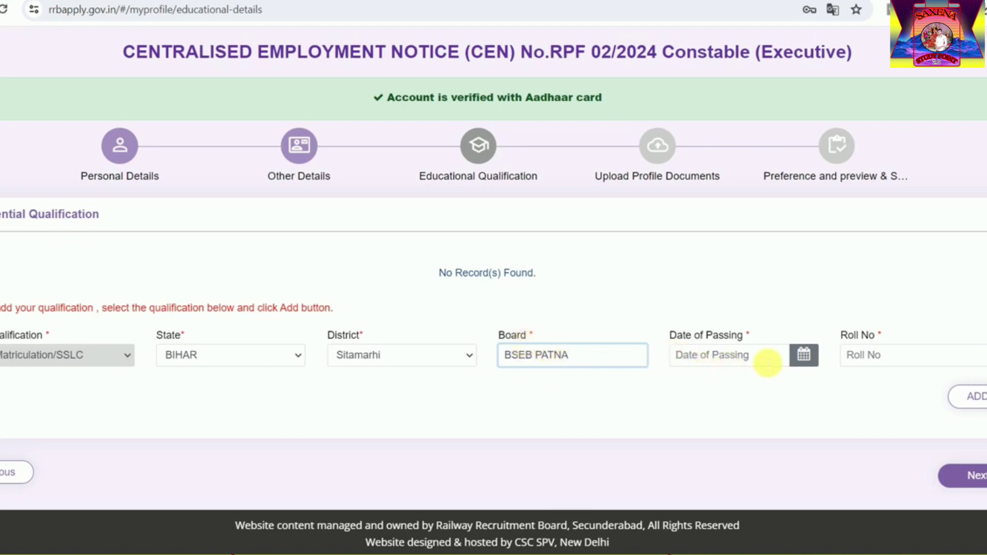
- Set the date of passing to 04/02/2016, enter the roll number and add the Matriculation/SSLC qualification
{"action": "left_click", "coordinate": [804, 360]}
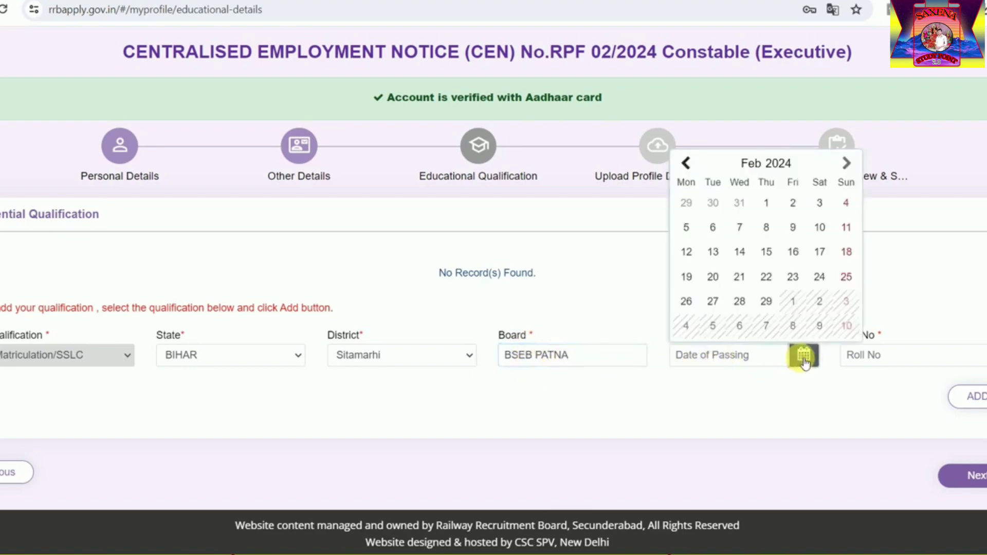
{"action": "left_click", "coordinate": [776, 165]}
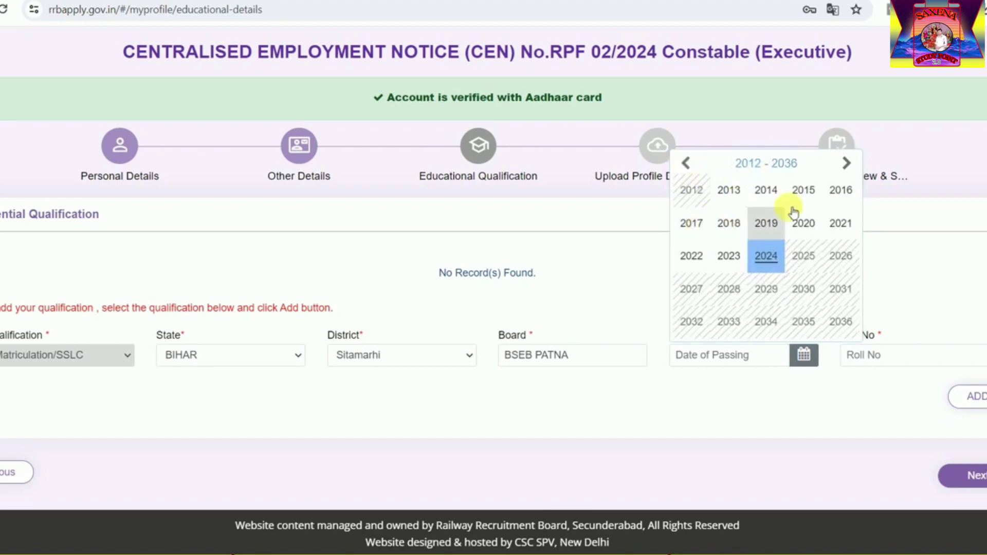
{"action": "left_click", "coordinate": [839, 189]}
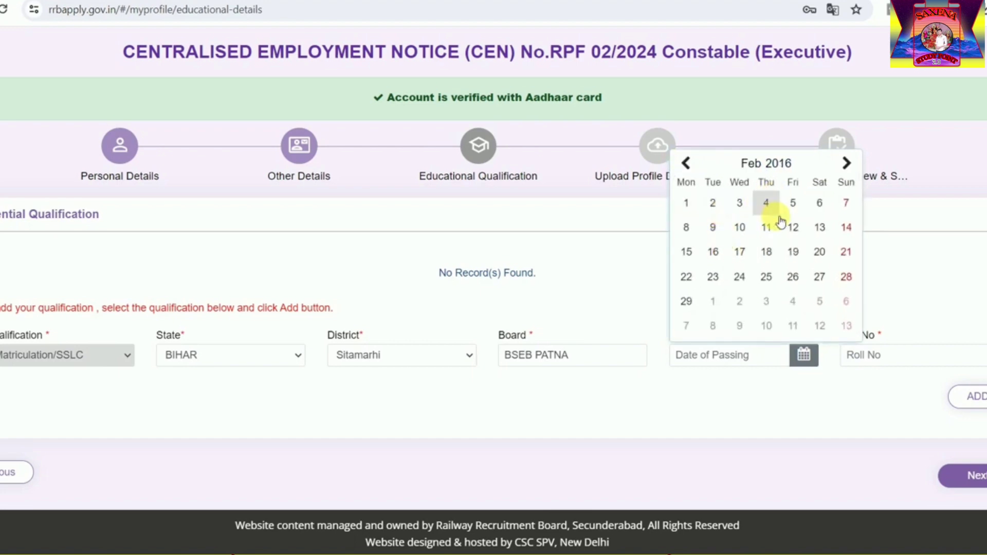
{"action": "left_click", "coordinate": [766, 203]}
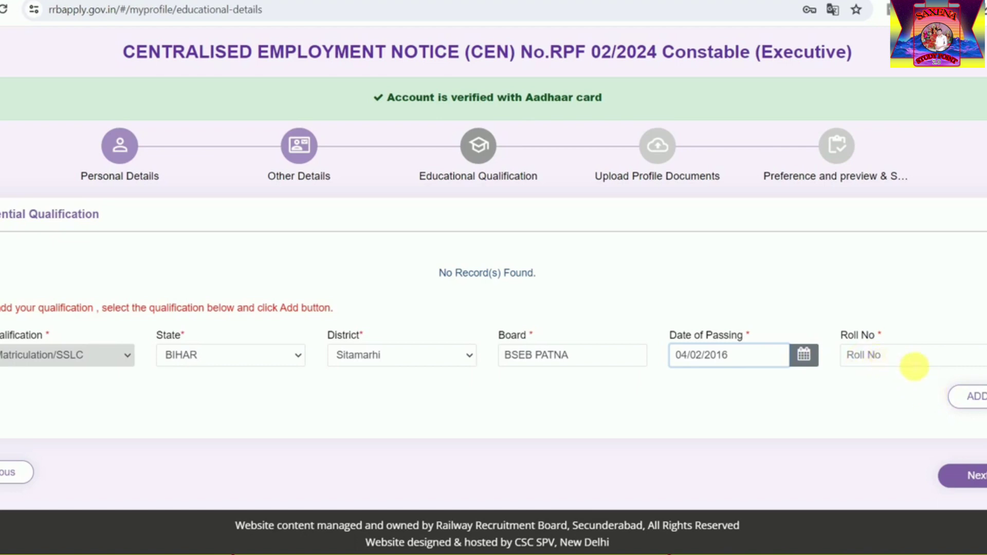
{"action": "left_click", "coordinate": [976, 398]}
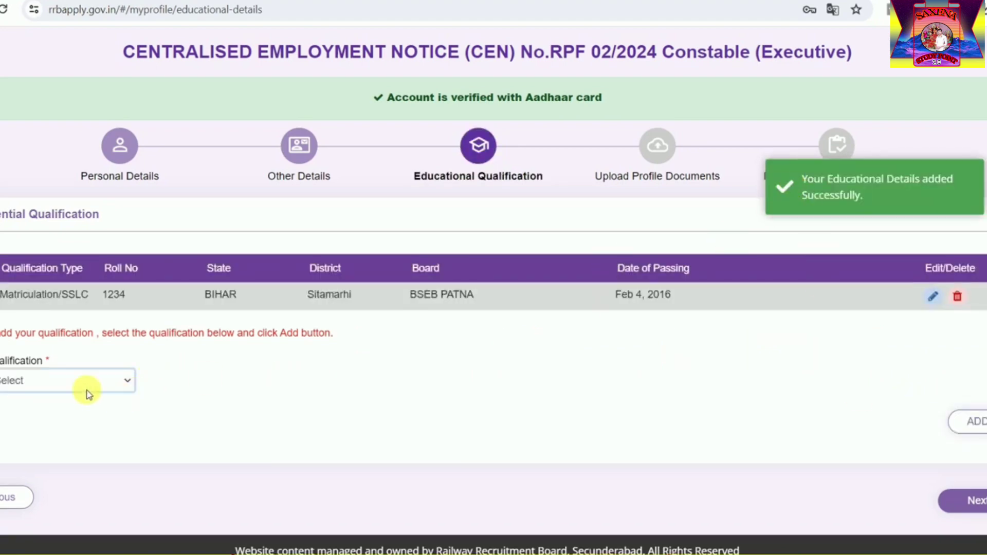
- Check the qualification list for further entries and continue to the profile documents upload
{"action": "left_click", "coordinate": [56, 382]}
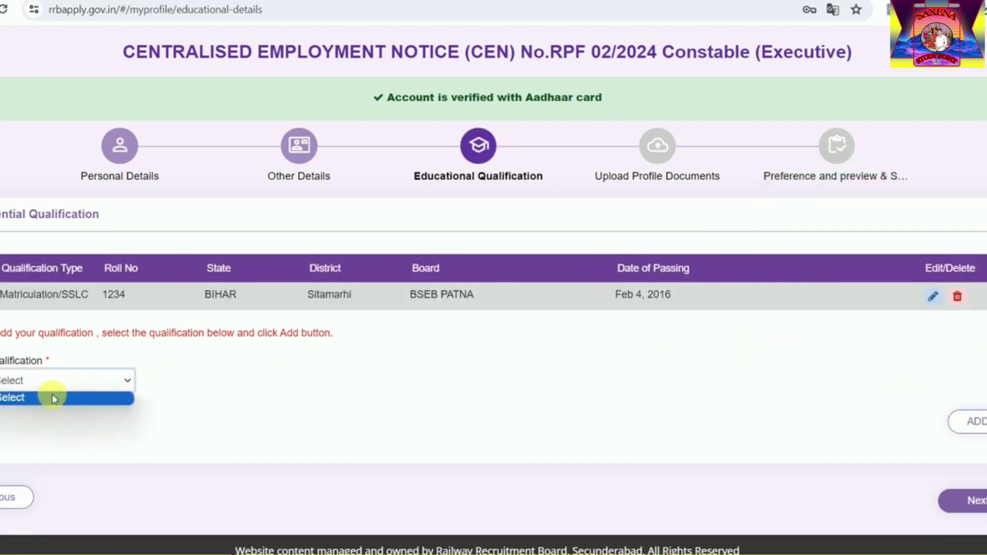
{"action": "left_click", "coordinate": [833, 405]}
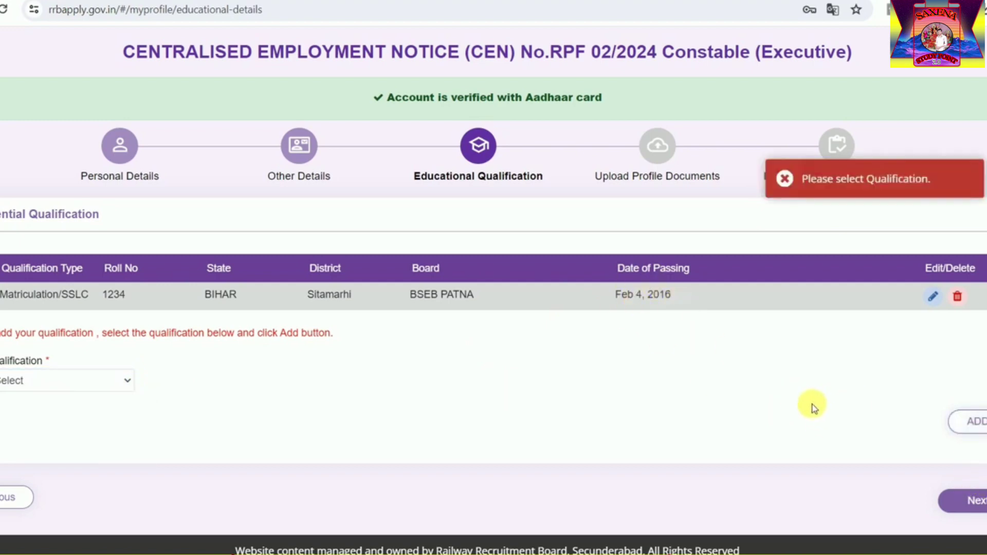
{"action": "left_click", "coordinate": [964, 499]}
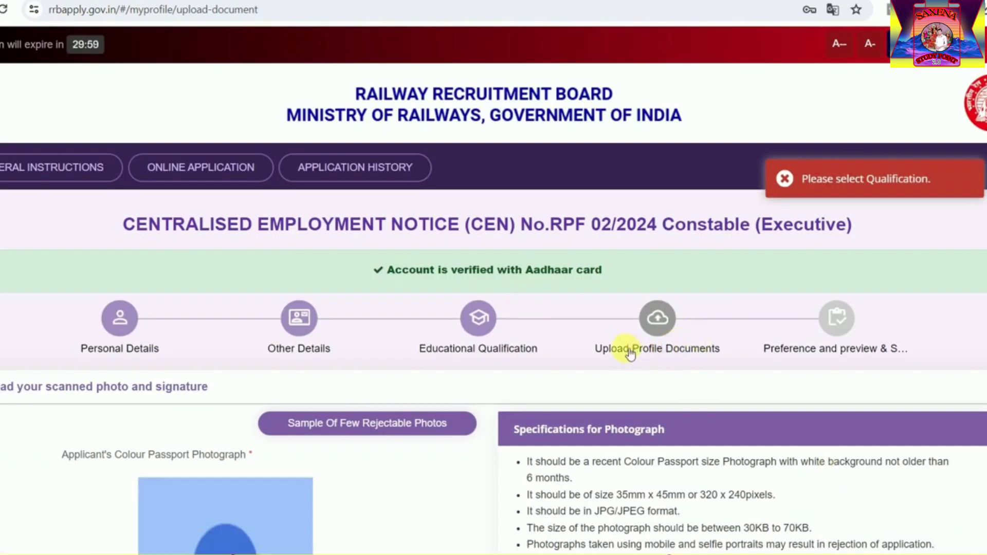
- Read the photograph specifications, including background colour, dimensions, file format and file size
{"action": "scroll", "coordinate": [606, 346], "scroll_direction": "down", "scroll_amount": 5}
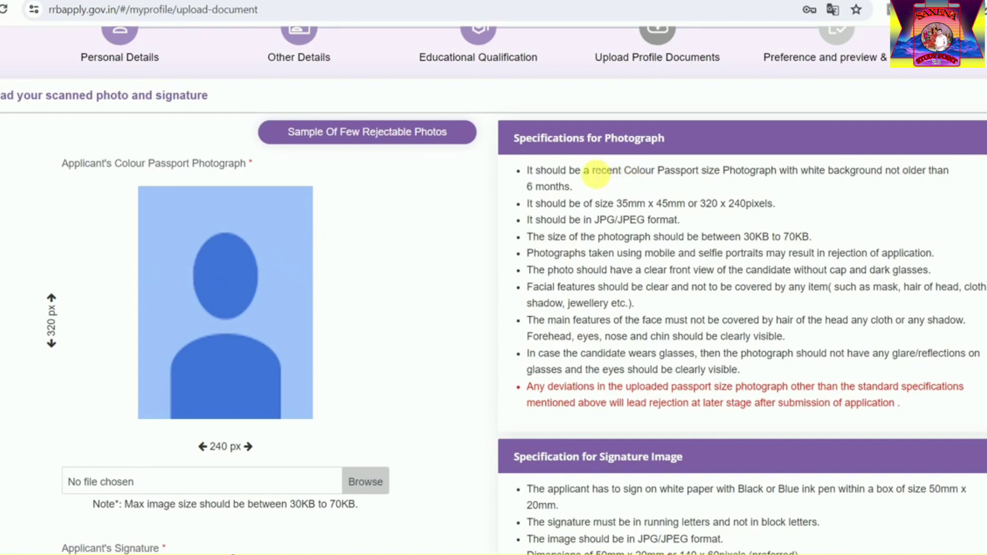
{"action": "left_click_drag", "start_coordinate": [592, 170], "coordinate": [700, 176]}
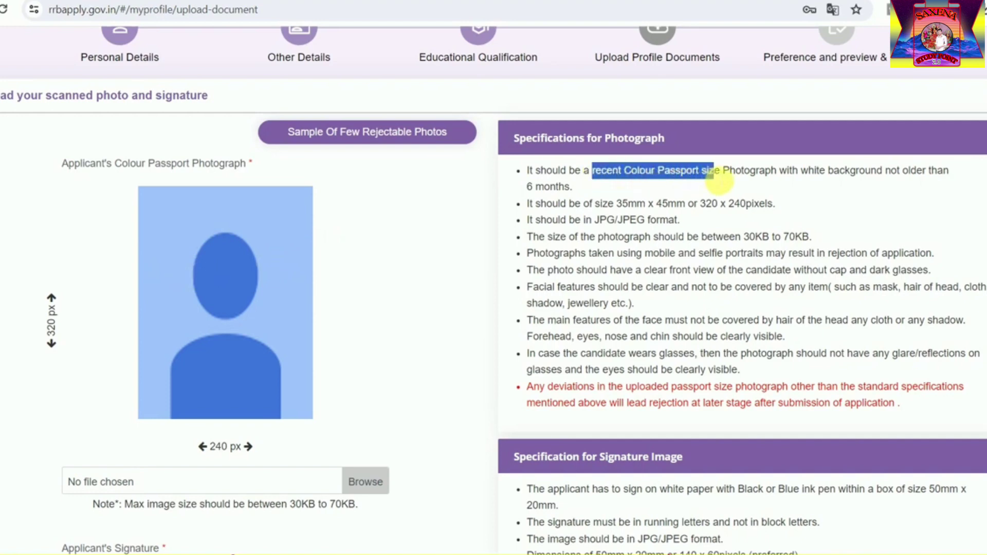
{"action": "left_click", "coordinate": [819, 184]}
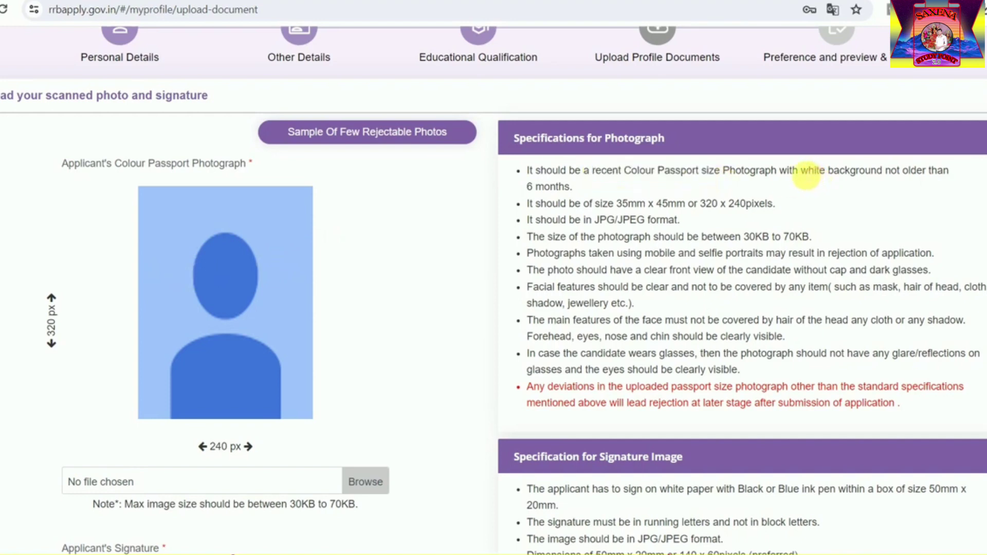
{"action": "left_click_drag", "start_coordinate": [802, 172], "coordinate": [876, 181]}
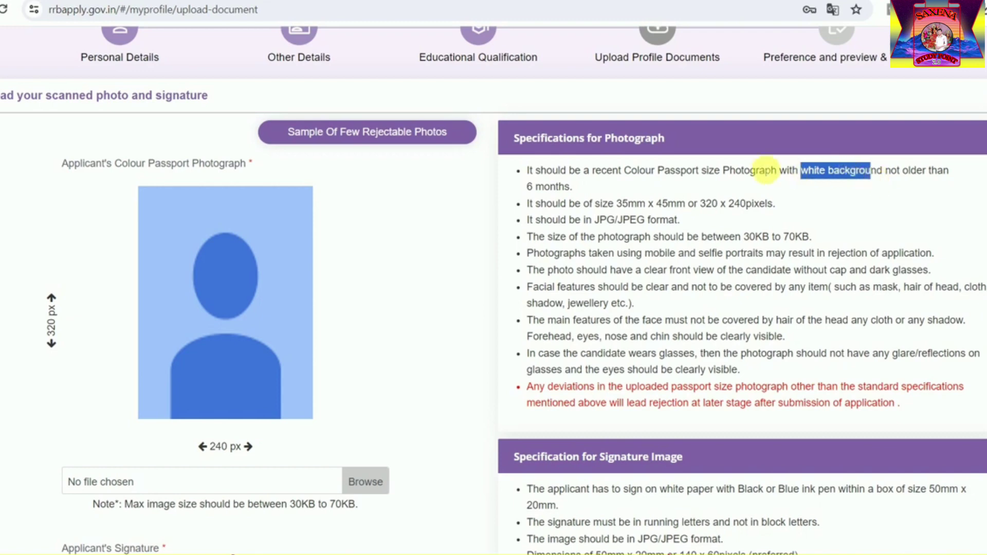
{"action": "left_click", "coordinate": [761, 170]}
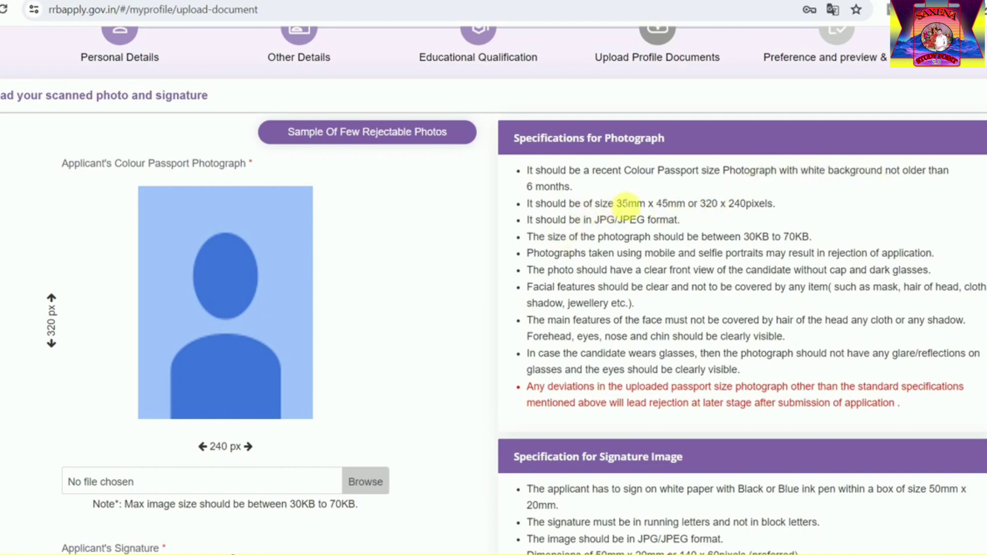
{"action": "left_click_drag", "start_coordinate": [616, 203], "coordinate": [648, 203]}
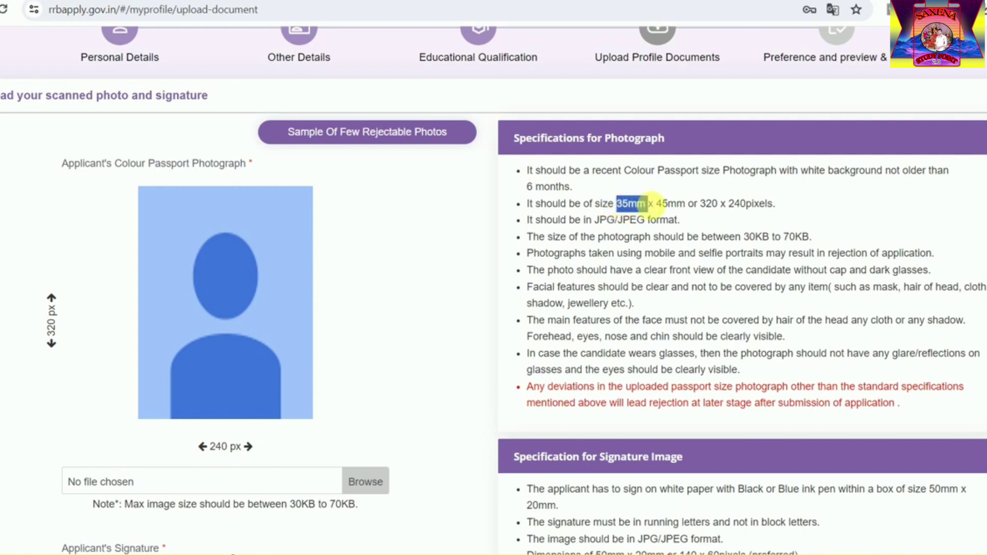
{"action": "left_click", "coordinate": [708, 207]}
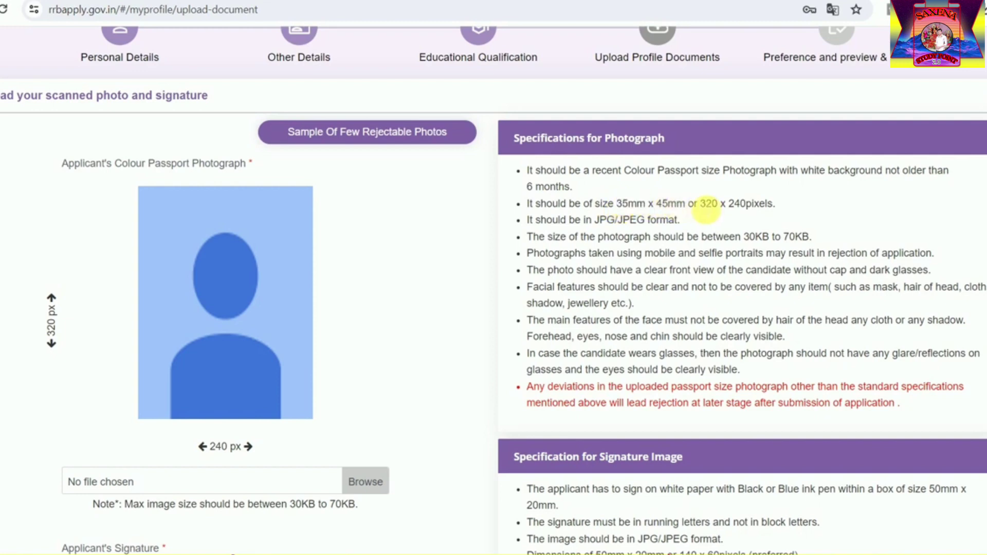
{"action": "double_click", "coordinate": [709, 206]}
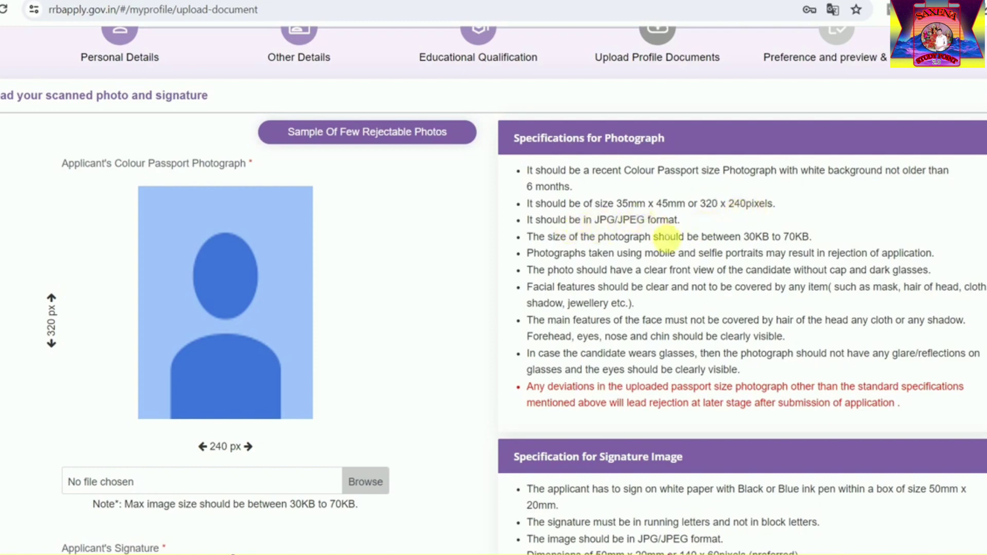
- Upload the applicant's photograph and signature according to the specifications and save the profile documents
{"action": "scroll", "coordinate": [707, 243], "scroll_direction": "down", "scroll_amount": 4}
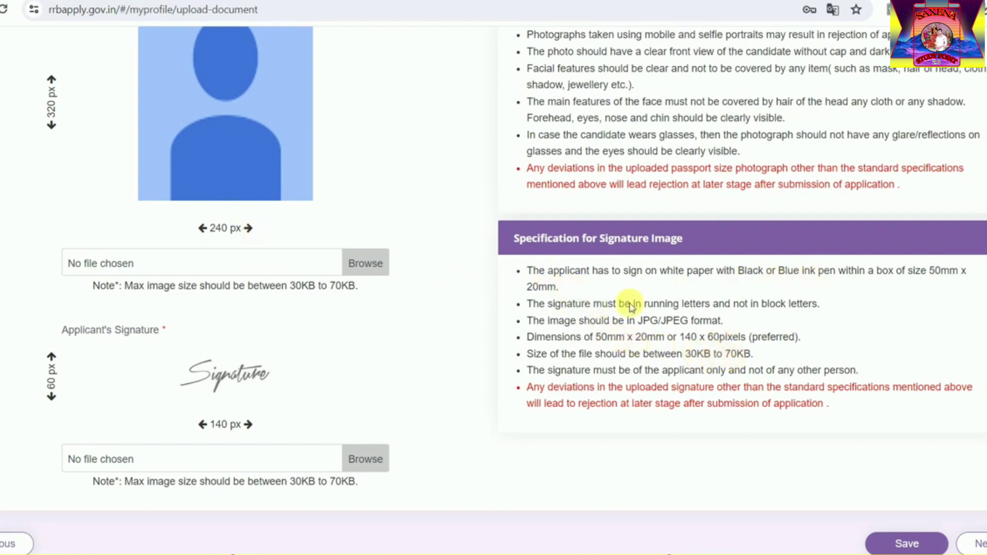
{"action": "scroll", "coordinate": [237, 288], "scroll_direction": "down", "scroll_amount": 2}
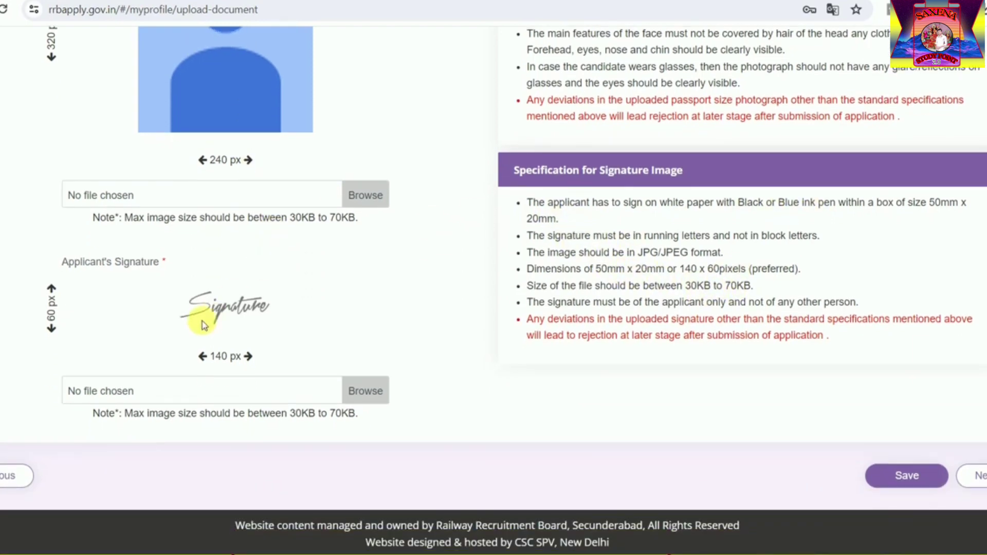
{"action": "left_click", "coordinate": [881, 474]}
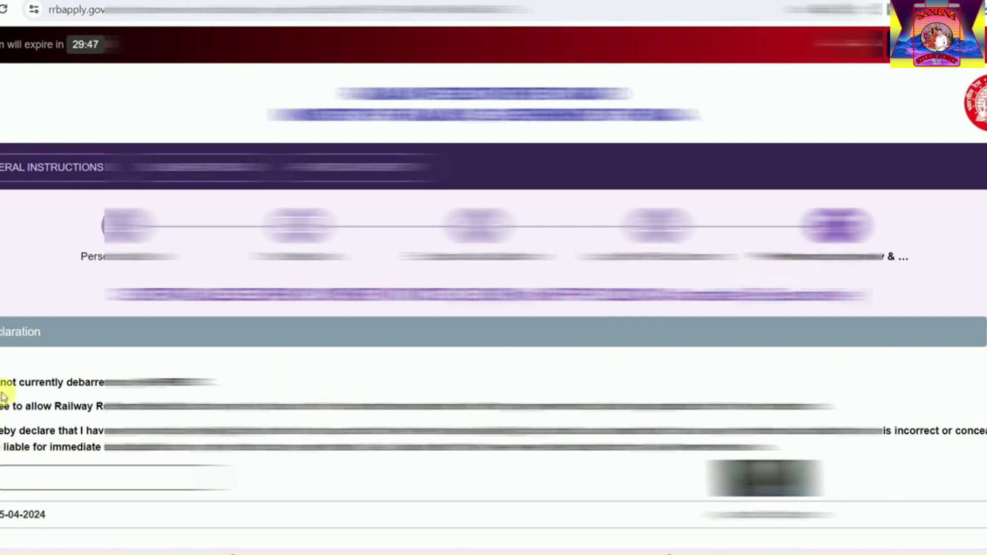
- Complete the declaration with PATNA as the place and open the application preview
{"action": "scroll", "coordinate": [4, 396], "scroll_direction": "down", "scroll_amount": 1}
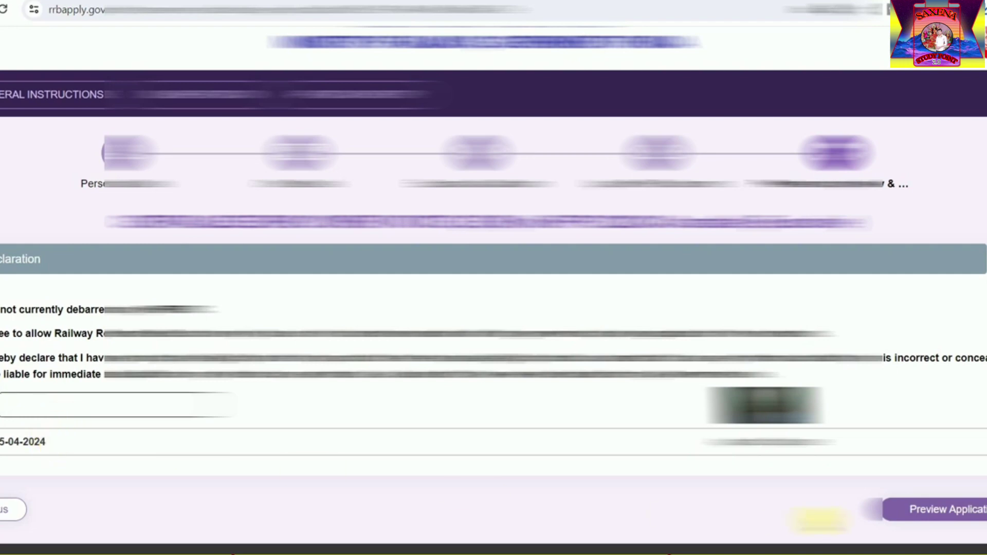
{"action": "left_click", "coordinate": [978, 516]}
- Review the application preview, declare the details re-checked and found correct, and confirm submission of the application
{"action": "scroll", "coordinate": [697, 246], "scroll_direction": "down", "scroll_amount": 15}
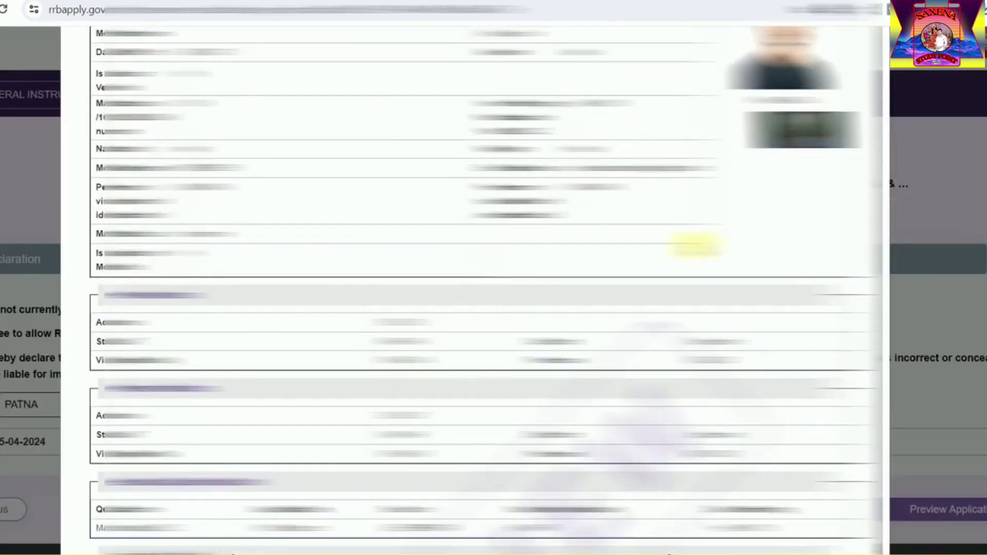
{"action": "scroll", "coordinate": [695, 243], "scroll_direction": "down", "scroll_amount": 6}
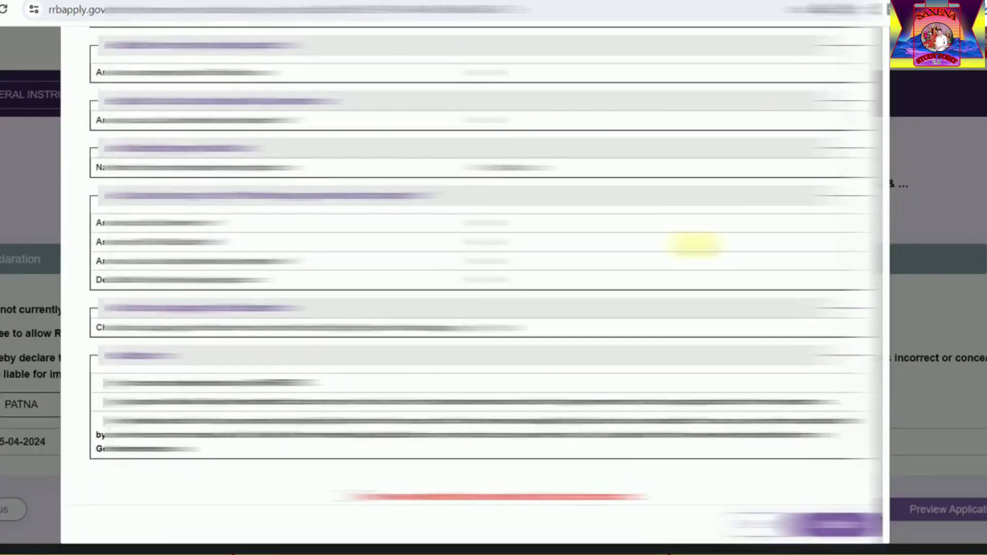
{"action": "scroll", "coordinate": [695, 244], "scroll_direction": "down", "scroll_amount": 2}
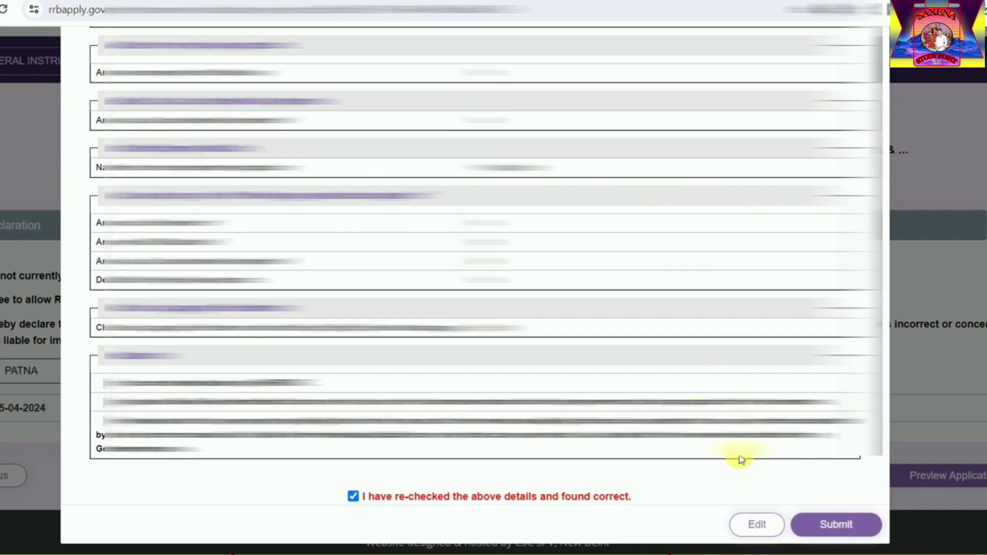
{"action": "left_click", "coordinate": [836, 526]}
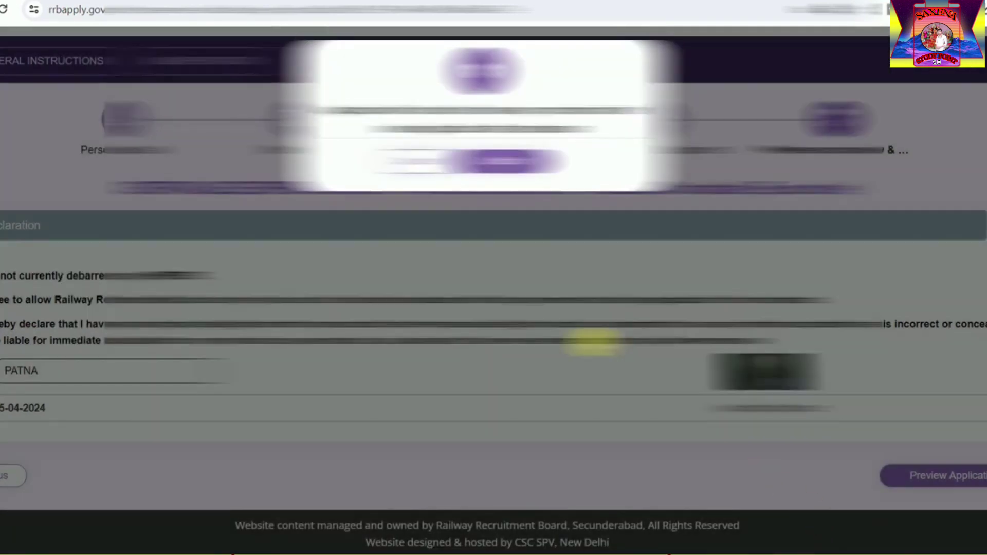
{"action": "left_click", "coordinate": [512, 161]}
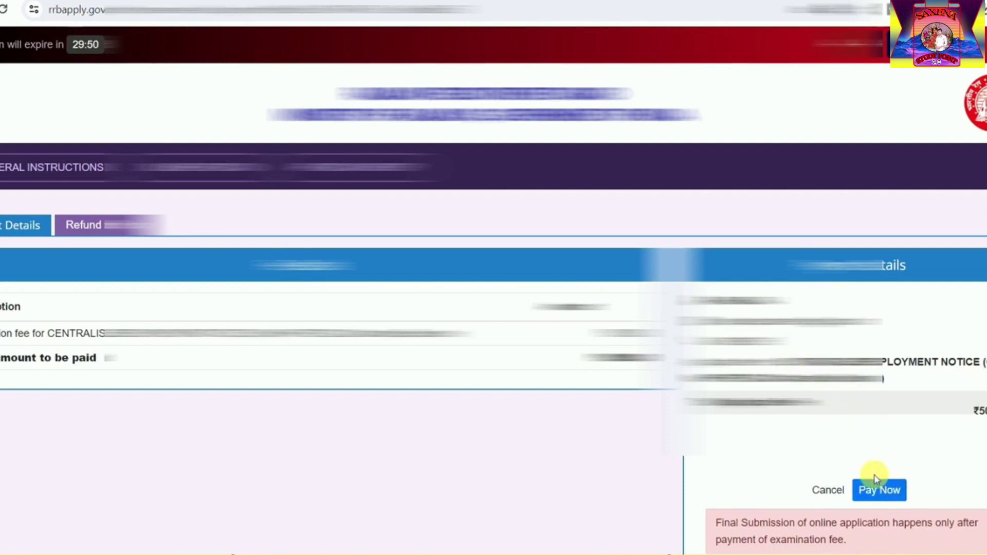
- Start the examination fee payment, accept the payment notice and generate a UPI QR code on SBIePay
{"action": "left_click", "coordinate": [888, 491]}
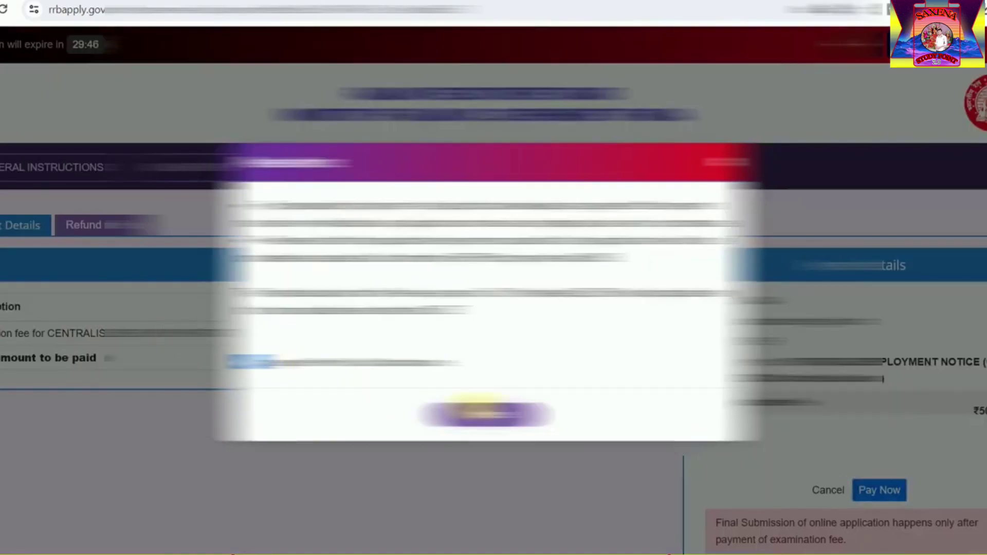
{"action": "left_click", "coordinate": [485, 414]}
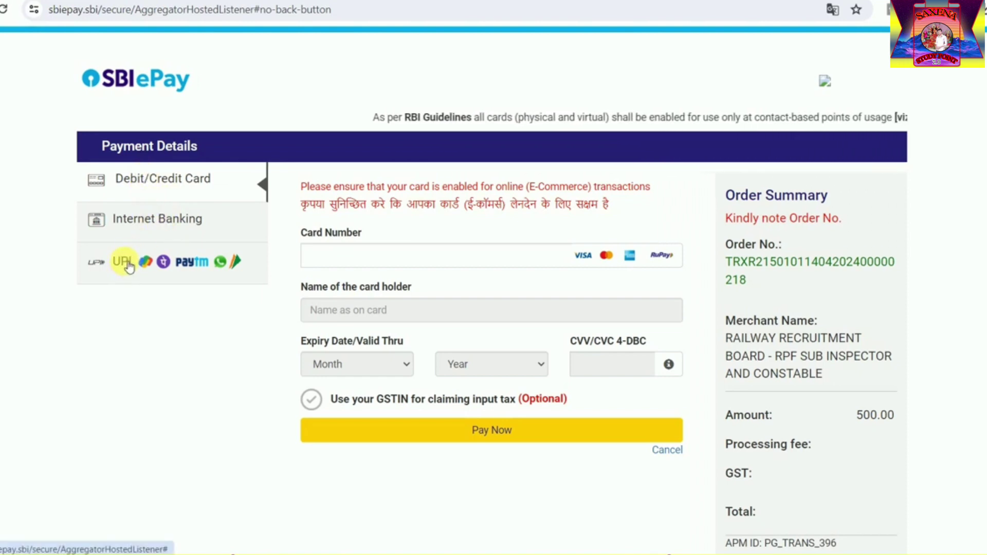
{"action": "left_click", "coordinate": [127, 265]}
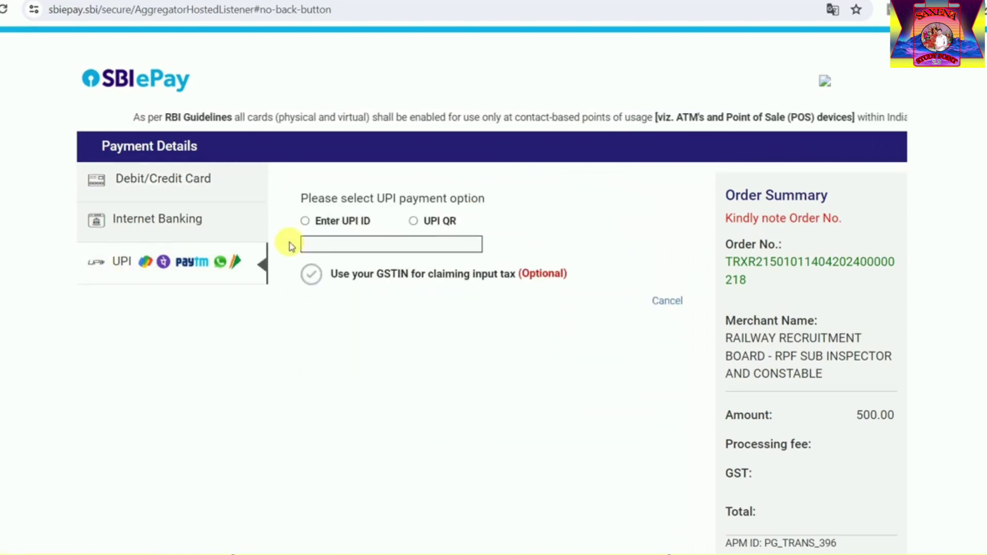
{"action": "left_click", "coordinate": [415, 221]}
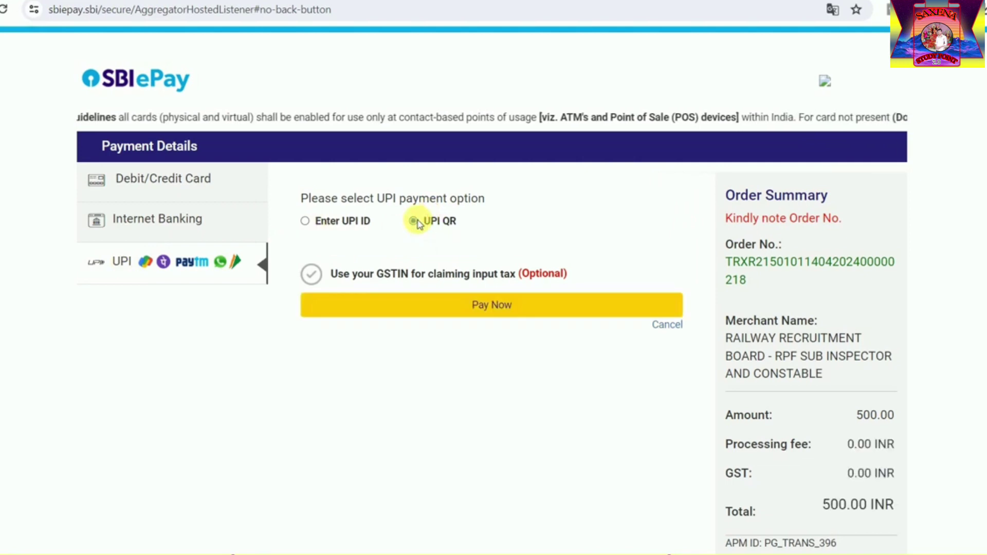
{"action": "left_click", "coordinate": [485, 313]}
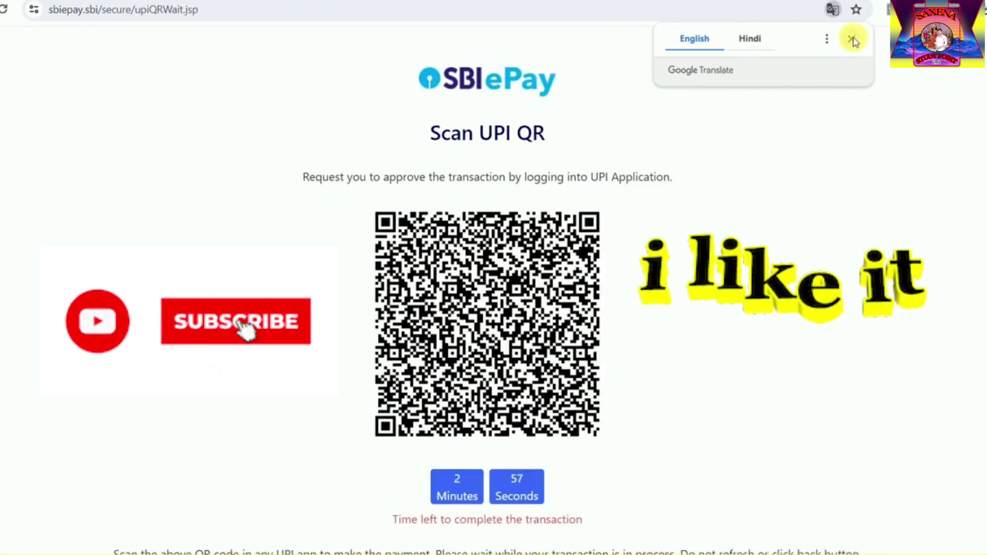
{"action": "left_click", "coordinate": [852, 40]}
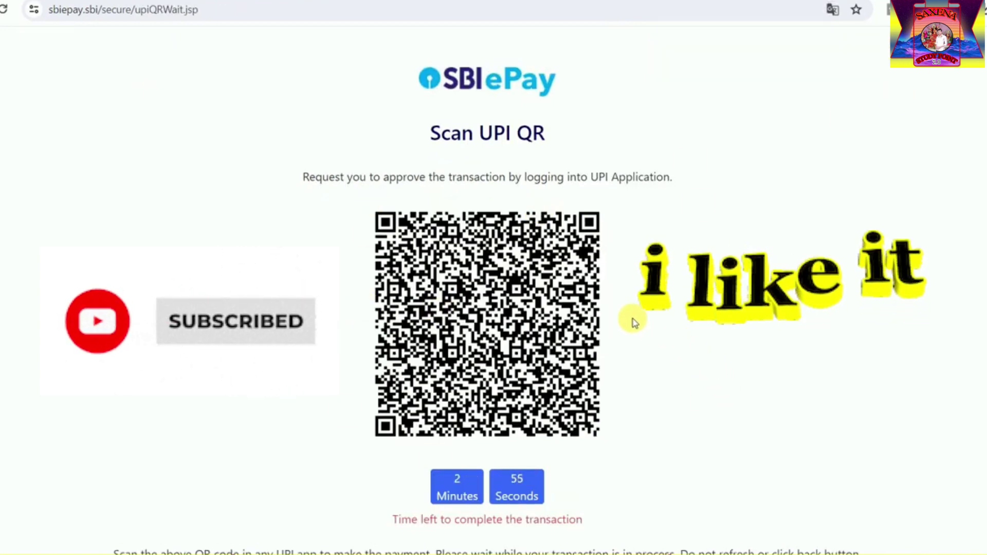